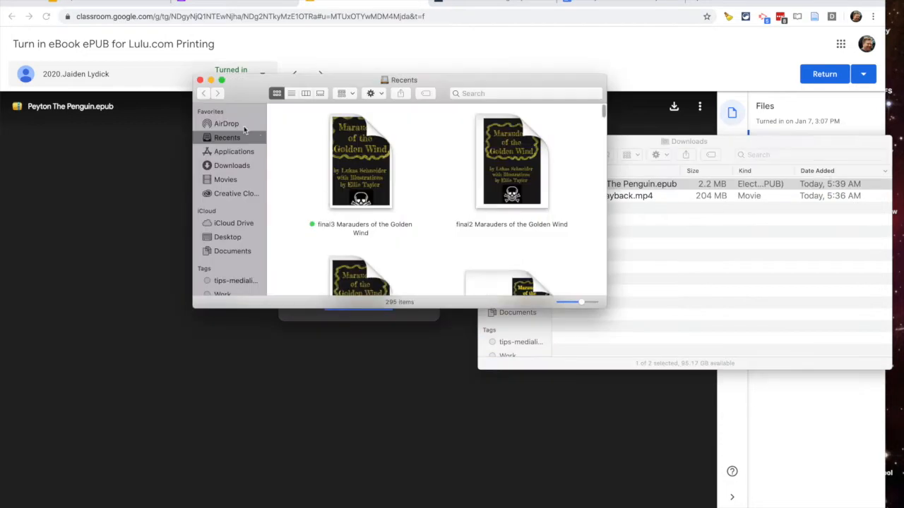
- Drag Peyton The Penguin.epub from Downloads onto the iPad in Finder's AirDrop window
click(228, 125)
drag(309, 84, 169, 66)
click(571, 147)
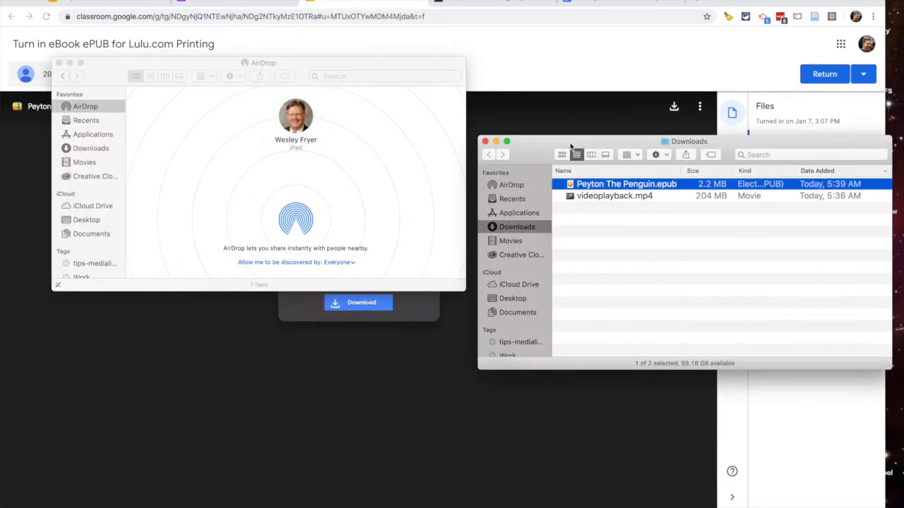
drag(592, 185, 302, 125)
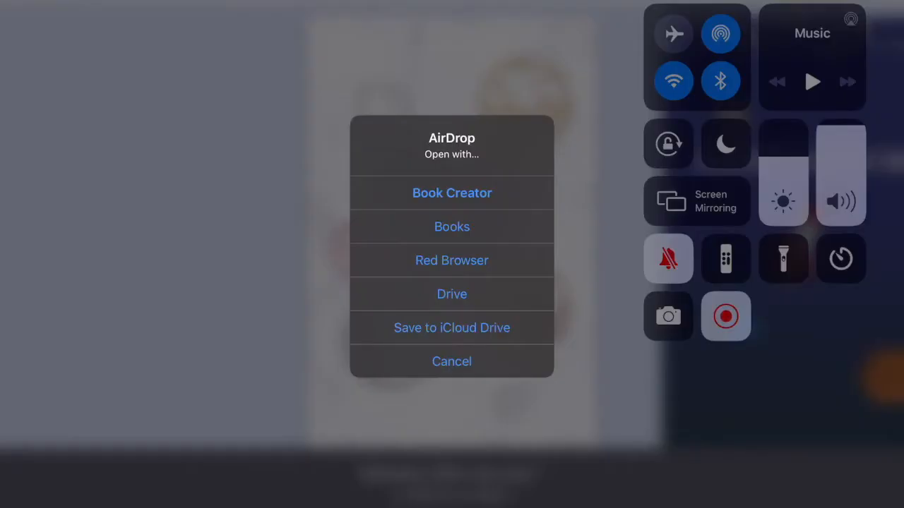
- Export Peyton The Penguin from Book Creator as a single-pages PDF and AirDrop it to the MacBook Pro
click(452, 192)
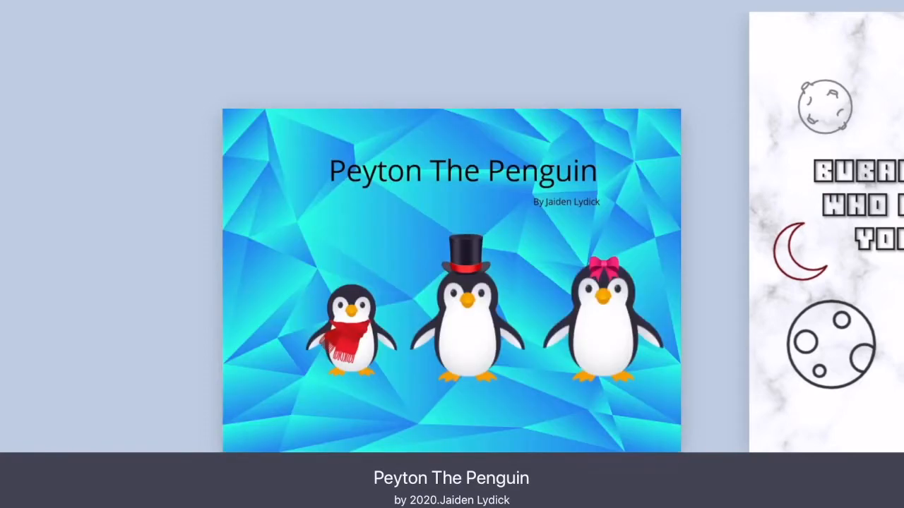
click(497, 507)
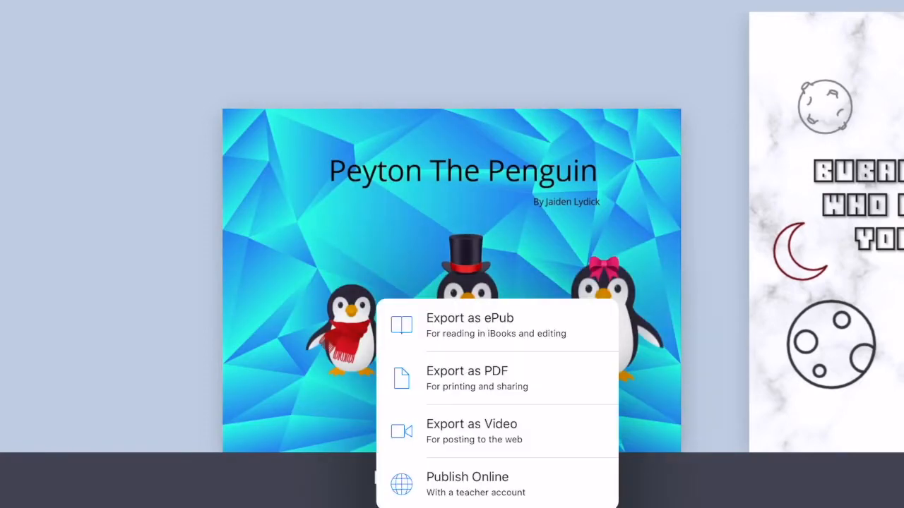
click(467, 377)
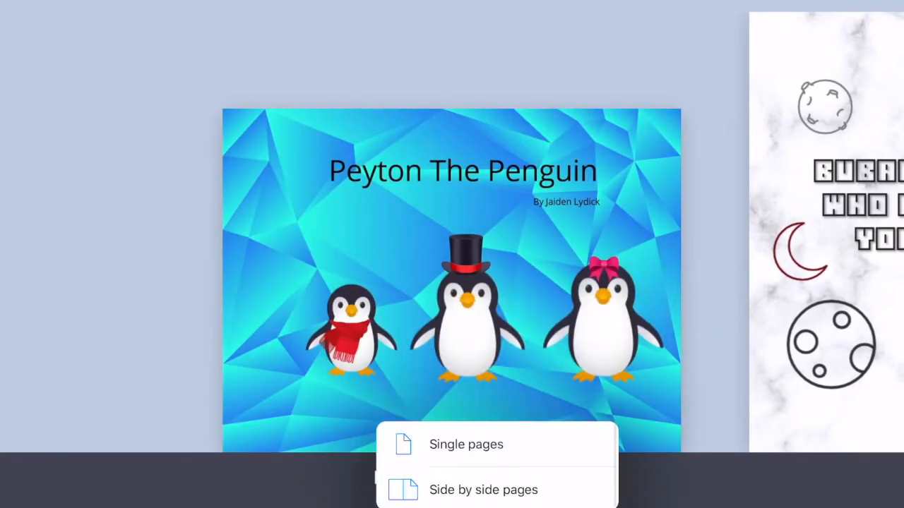
click(466, 444)
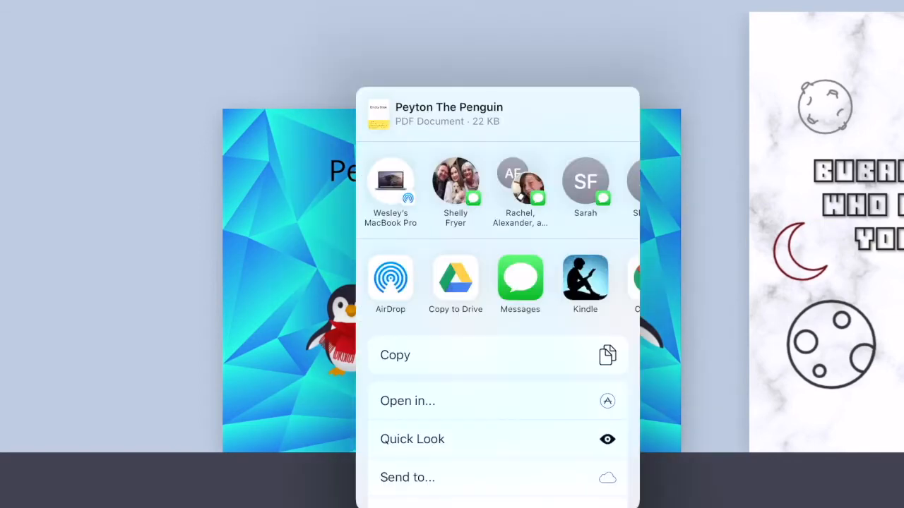
click(391, 182)
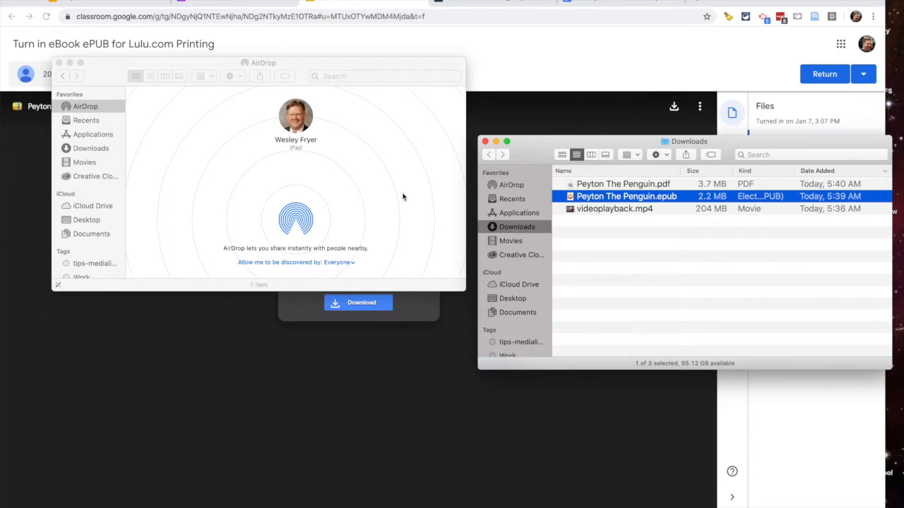
- Select Peyton The Penguin.pdf in Downloads, then open Desktop's eBooks Jan 2019 folder in list view
click(583, 257)
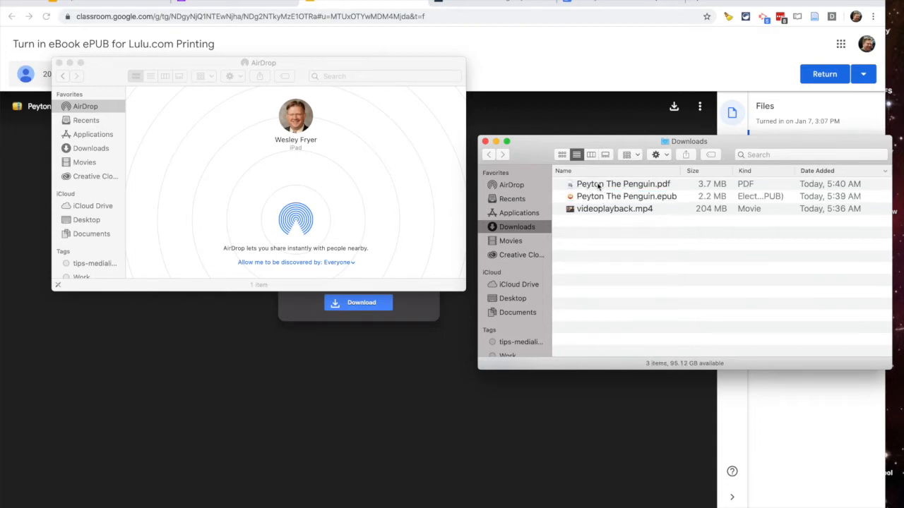
click(597, 185)
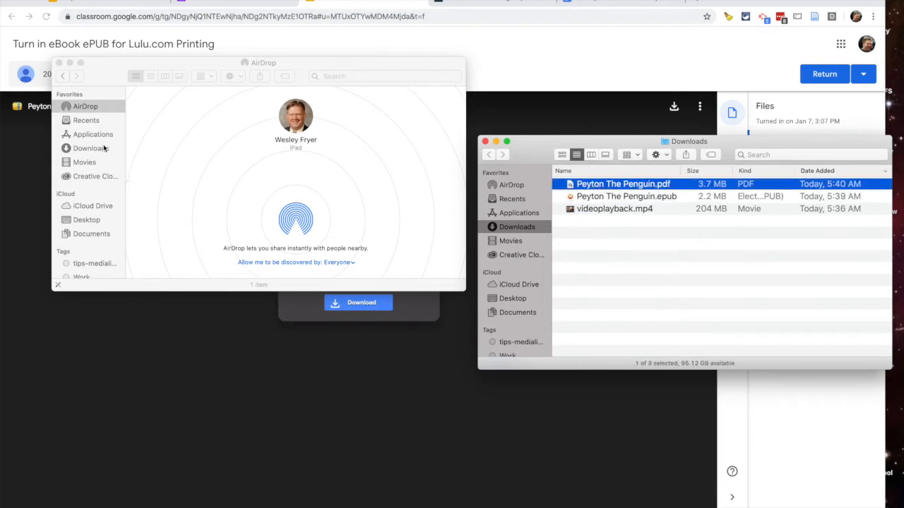
click(91, 222)
click(91, 223)
click(150, 77)
double_click(167, 104)
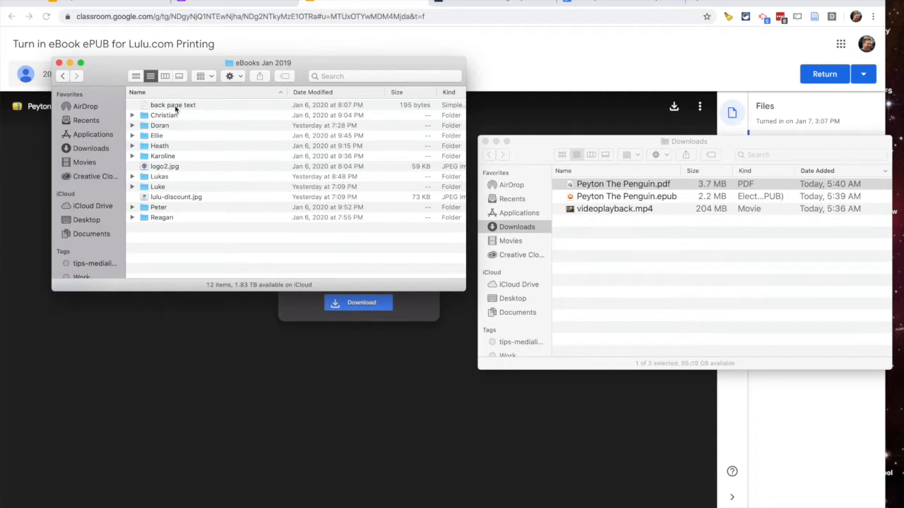
- Create a new folder in eBooks Jan 2019 named after the student and open it
drag(120, 78, 105, 132)
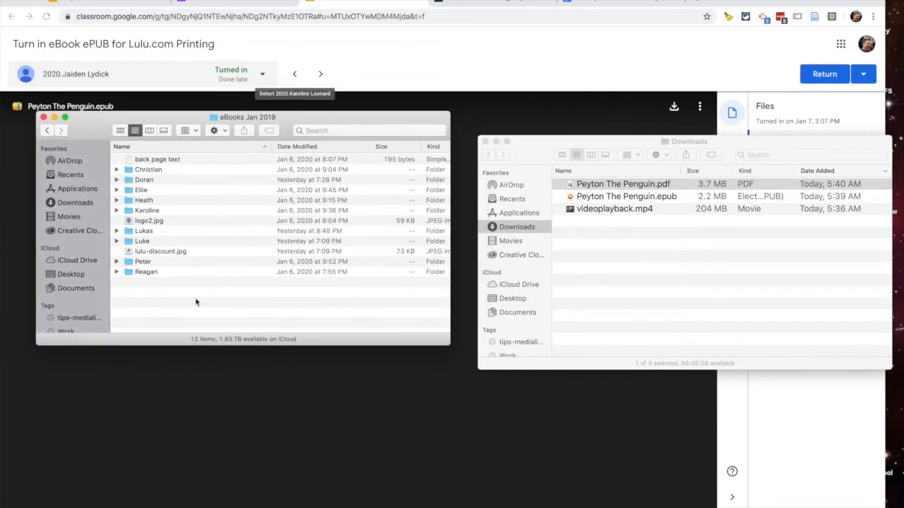
right_click(153, 306)
click(167, 311)
text(Jaiden)
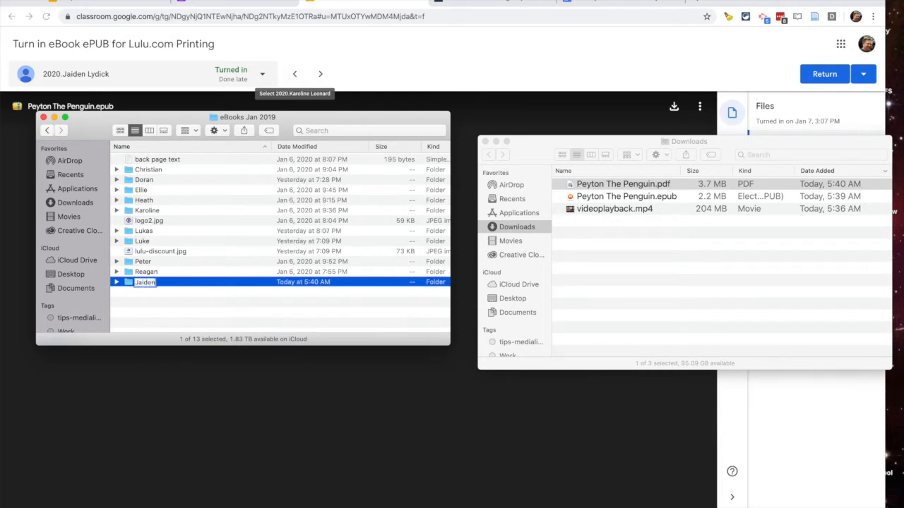
key(Return)
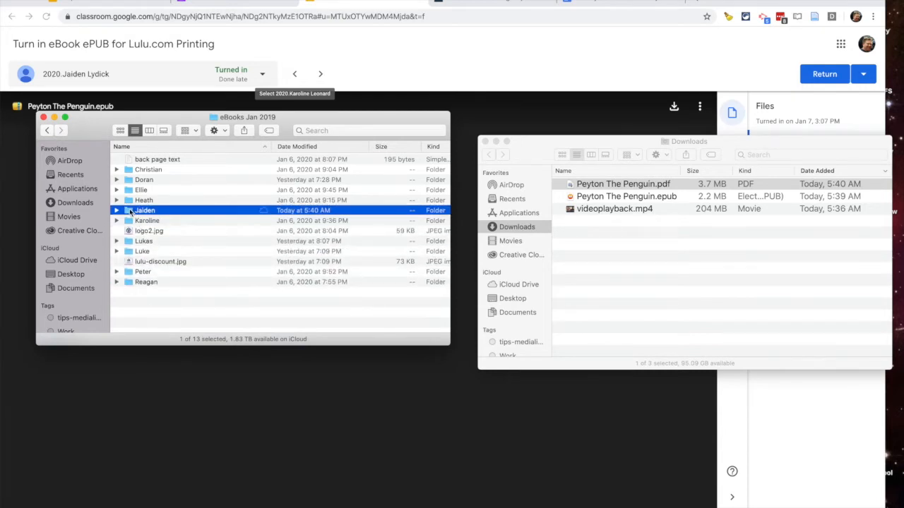
double_click(133, 211)
- Move Peyton The Penguin's PDF and ePub from Downloads into the student folder and open the PDF
click(590, 200)
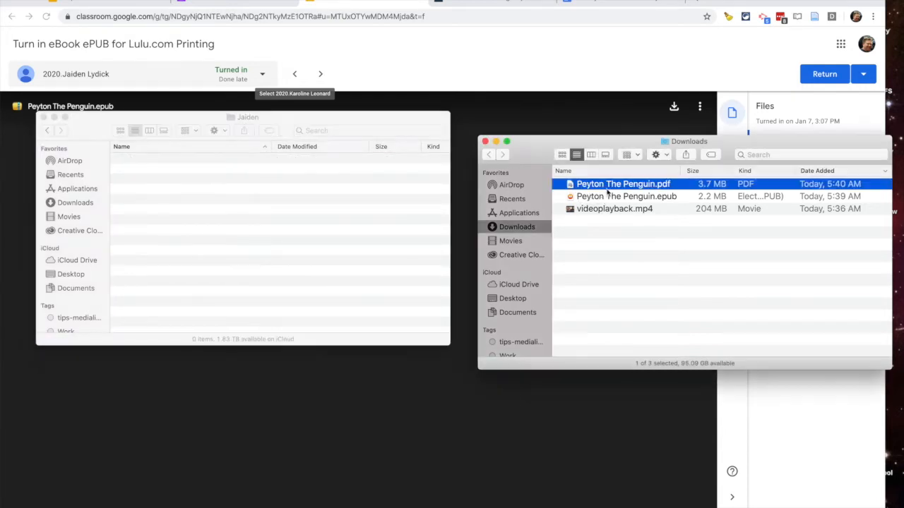
shift+click(612, 200)
drag(610, 187, 240, 220)
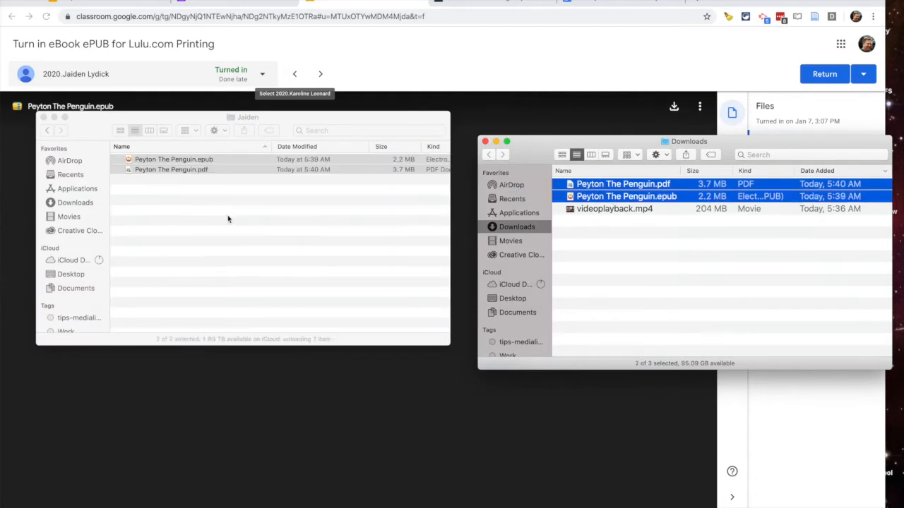
click(189, 204)
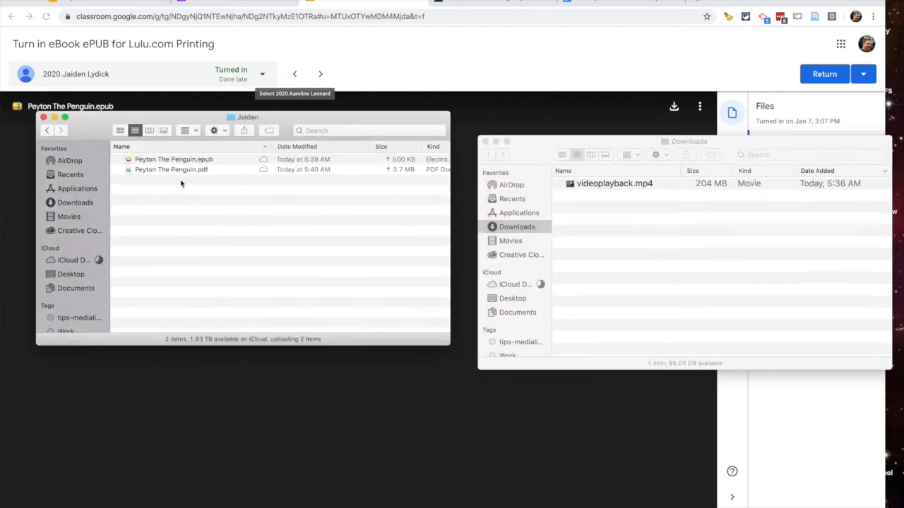
click(169, 174)
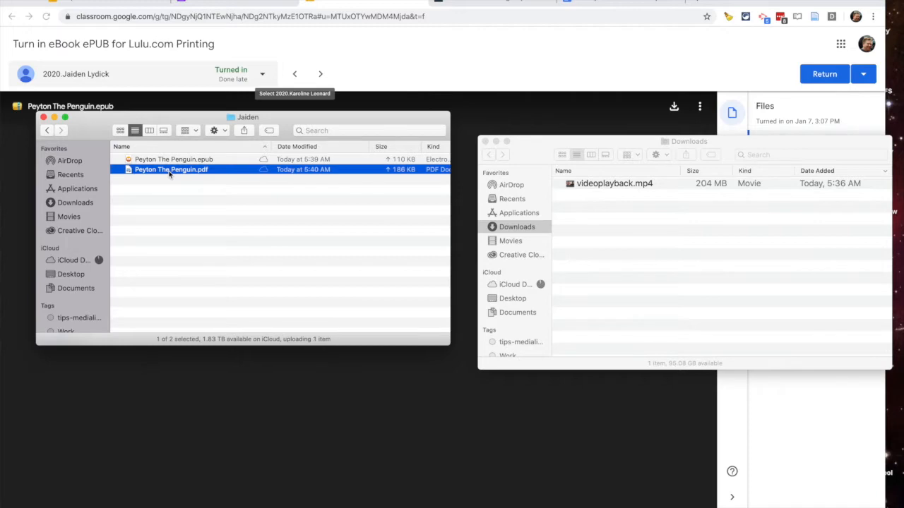
double_click(169, 174)
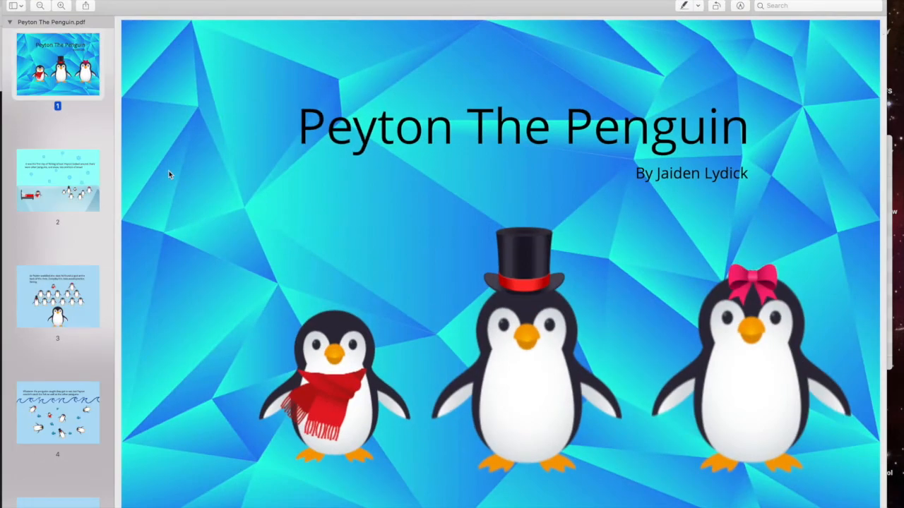
- Abandon the first Skitch snap and zoom Preview out so the whole cover page fits
key(super+Tab)
key(super+Tab)
key(super+Tab)
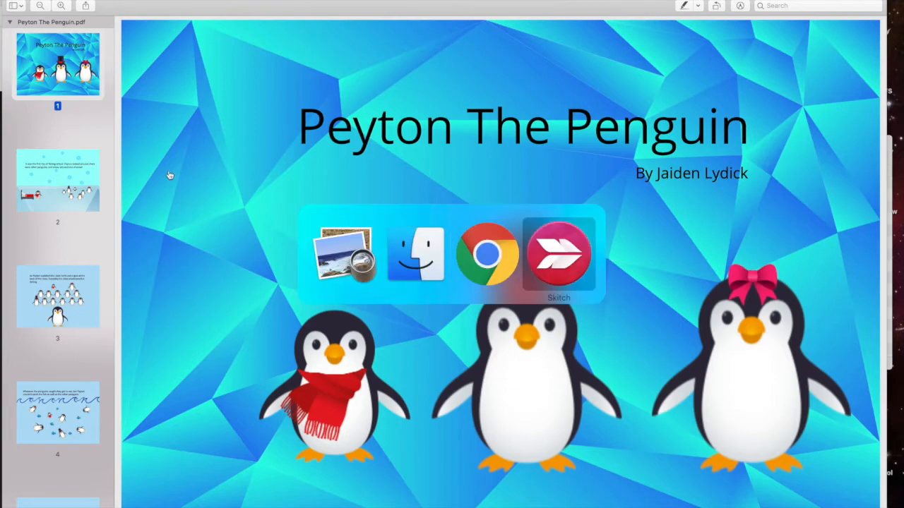
click(450, 106)
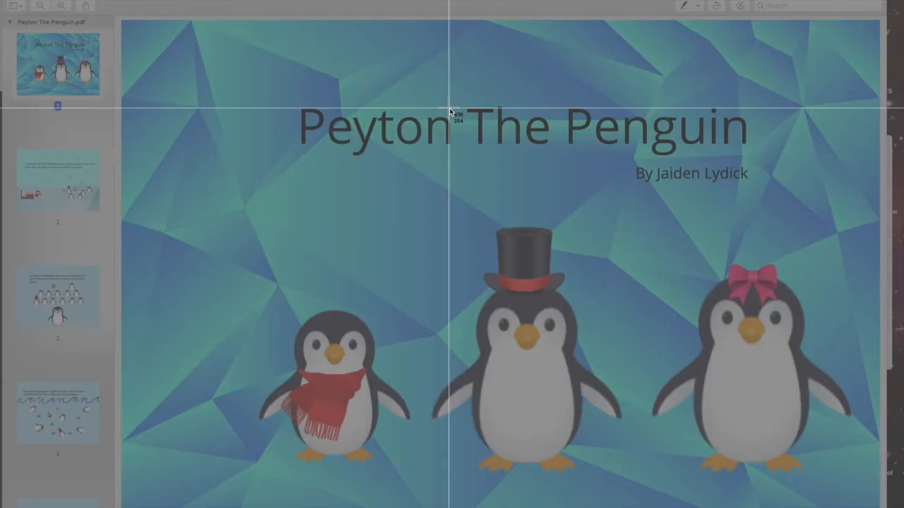
key(Escape)
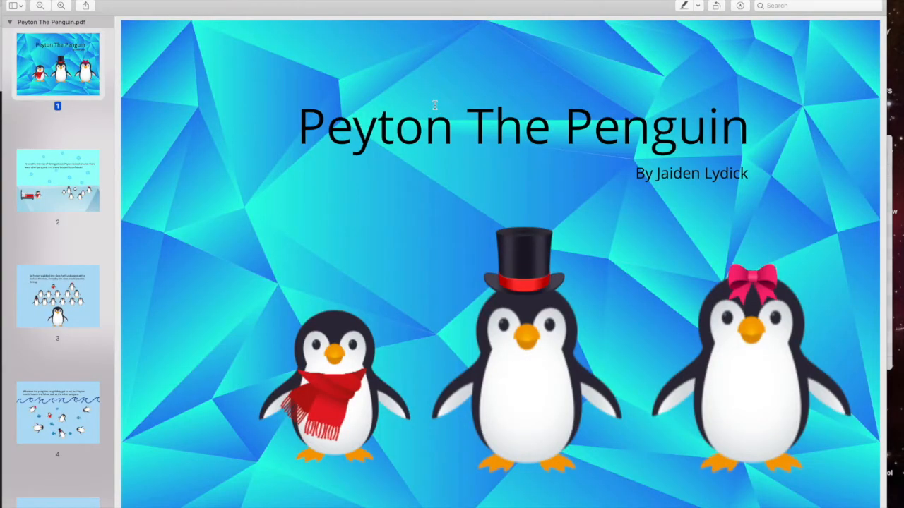
key(super+minus)
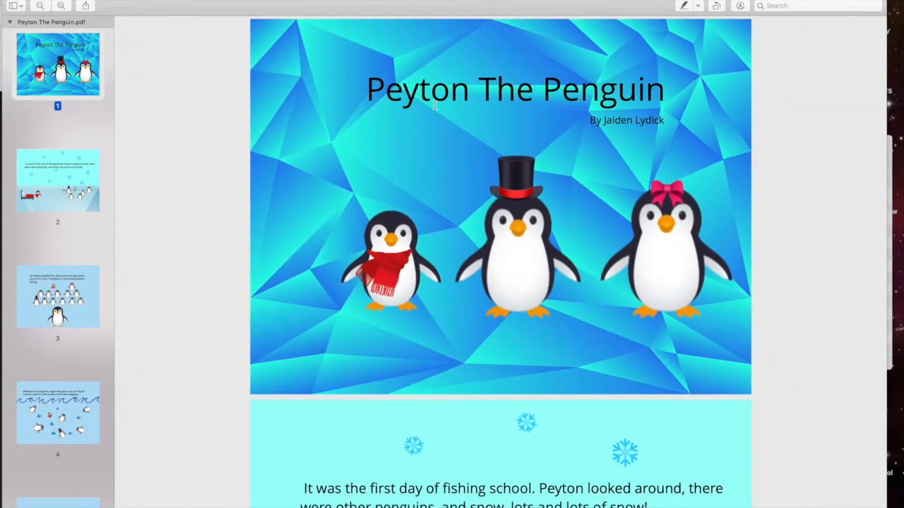
- Capture a 928 × 692 Skitch screenshot framing the Peyton The Penguin cover page
key(super+Tab)
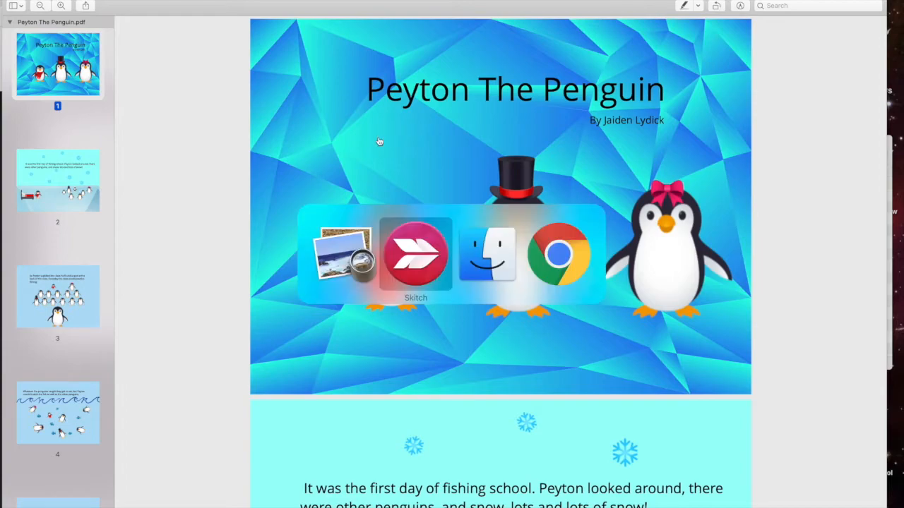
click(438, 108)
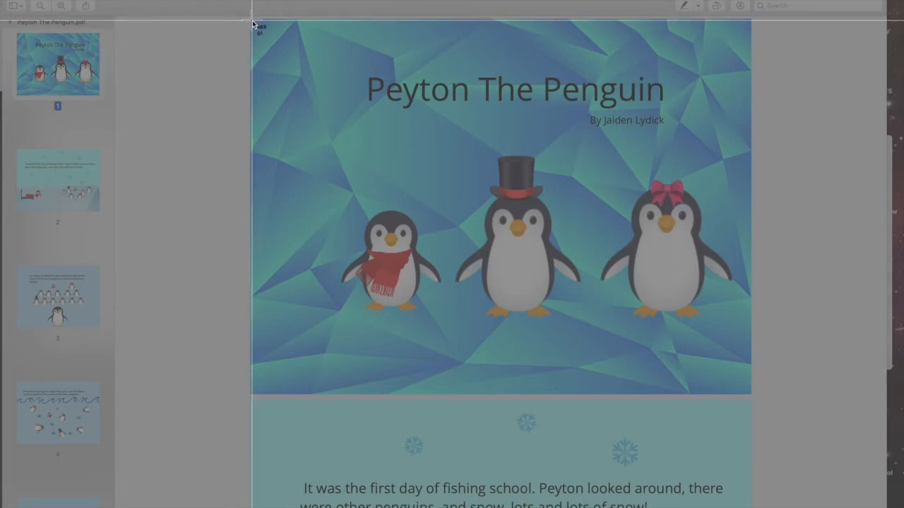
drag(252, 23, 753, 398)
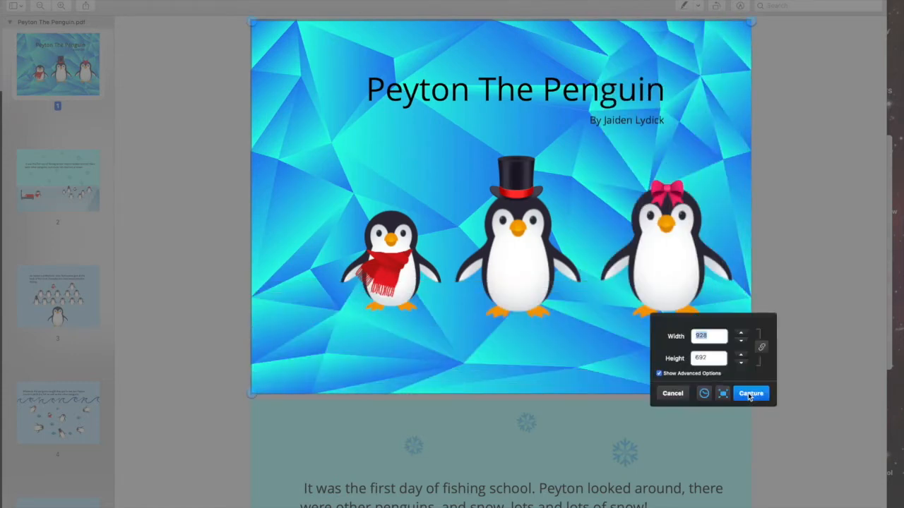
click(749, 394)
- Switch Skitch's output format to JPEG and drop the cover screenshot into the student folder
click(473, 173)
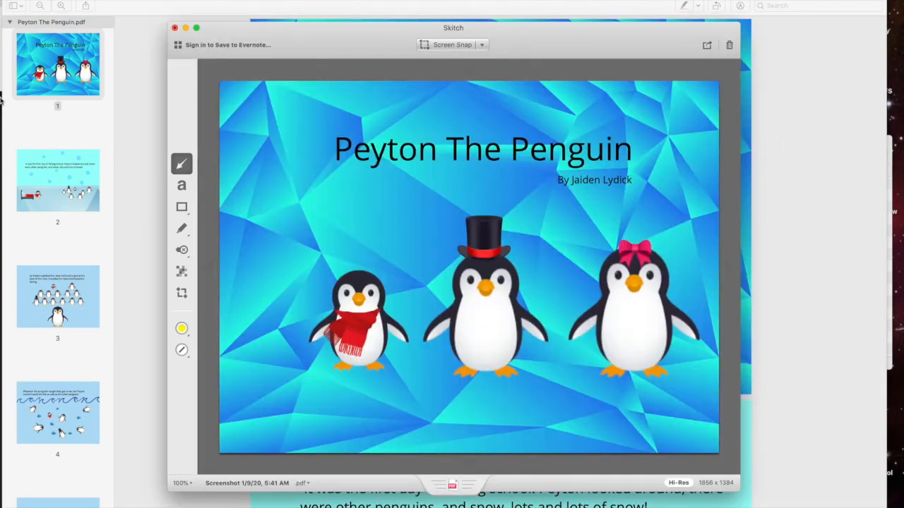
mouse_move(1, 85)
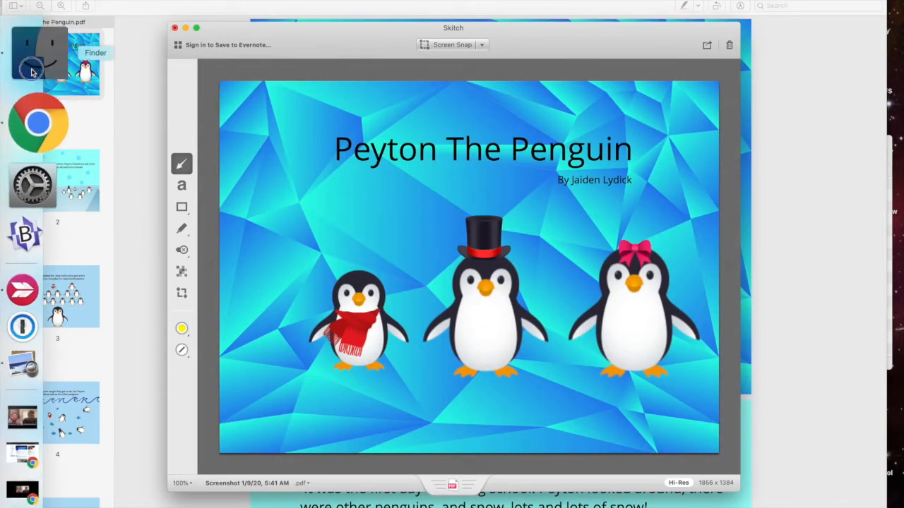
click(34, 42)
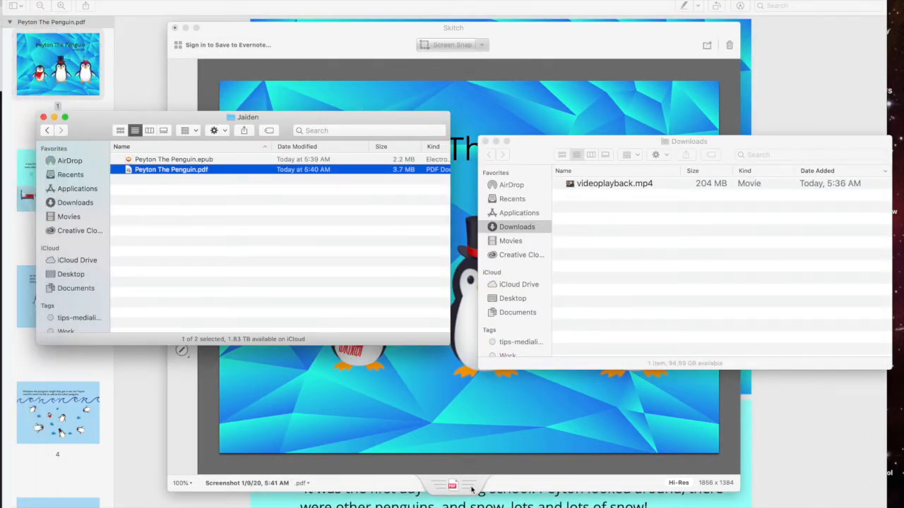
click(385, 489)
click(303, 484)
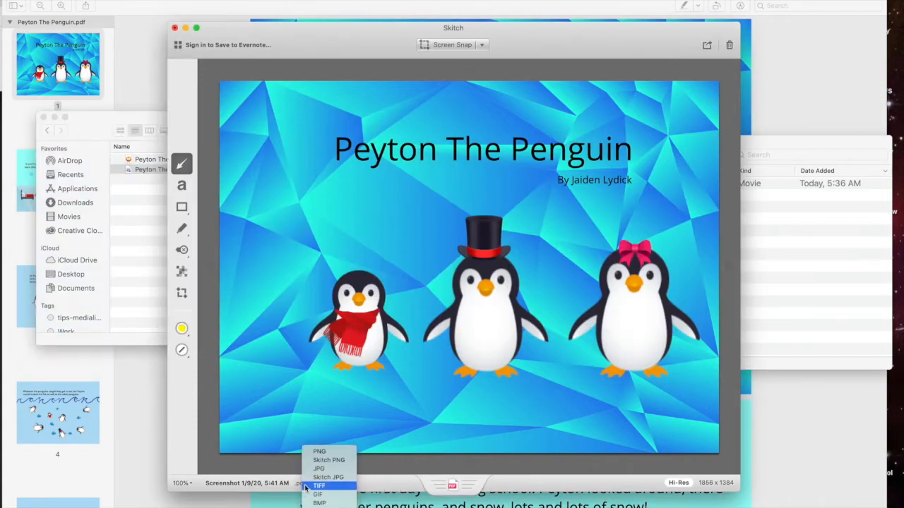
click(319, 469)
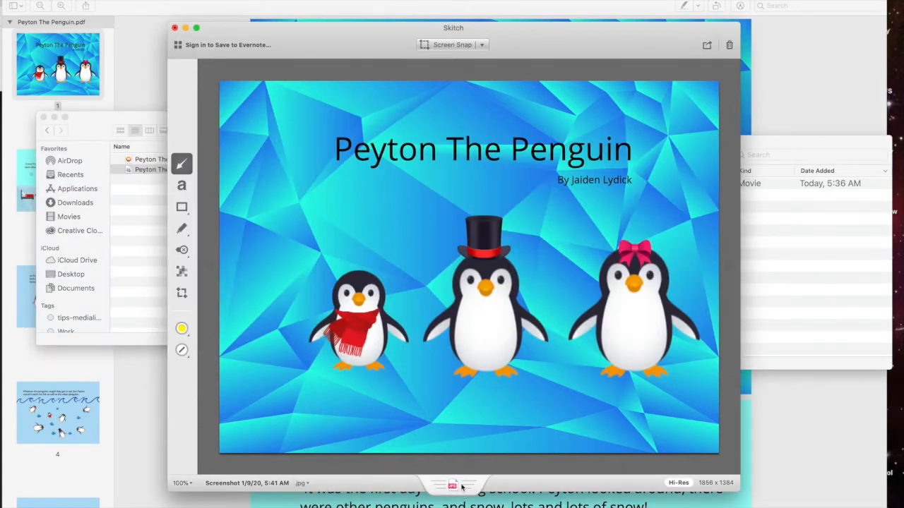
drag(454, 487, 238, 279)
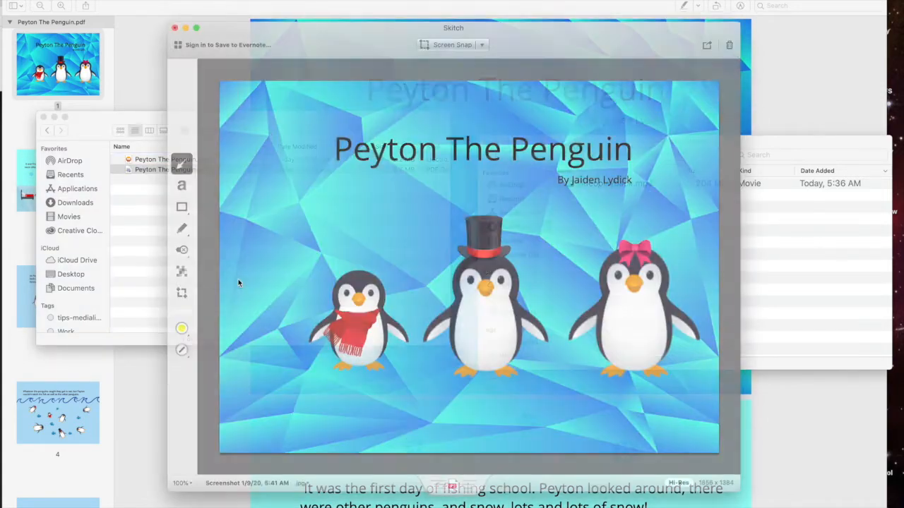
- Rename the screenshot file in the student folder to cover.jpg
click(140, 257)
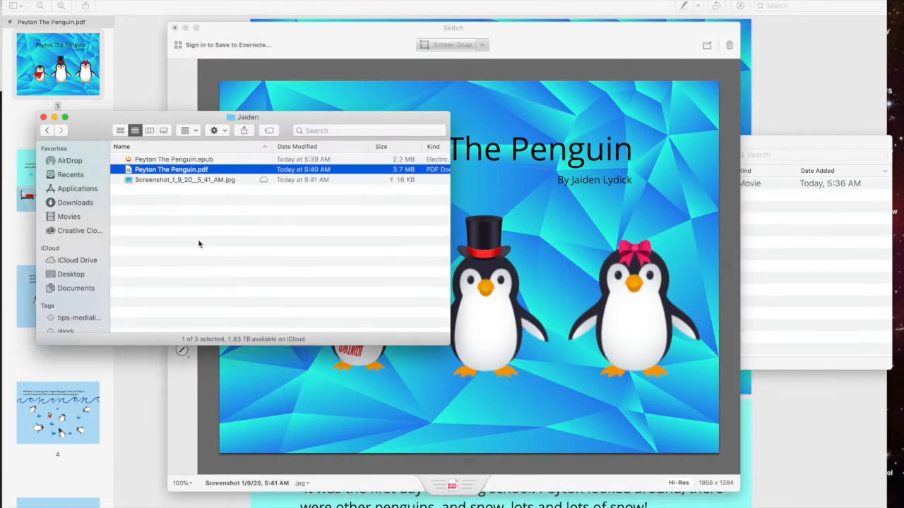
click(173, 181)
click(169, 181)
text(cover)
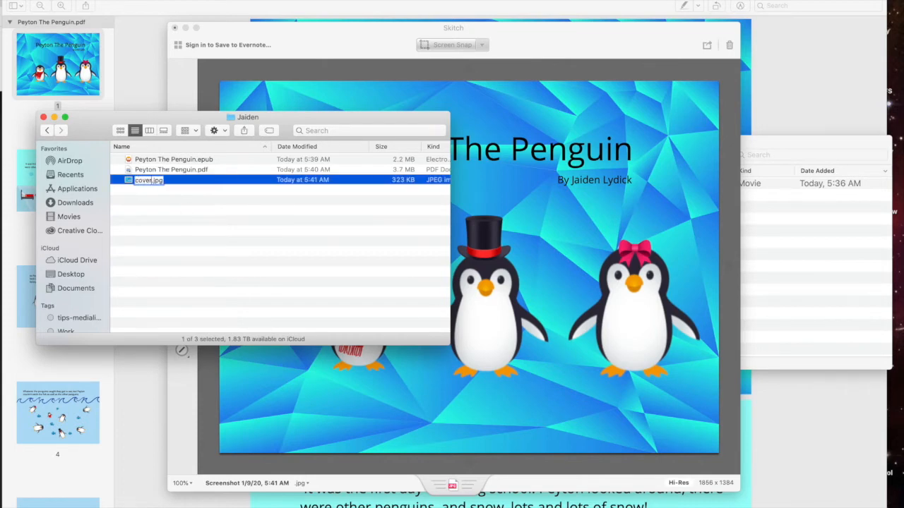
key(Return)
click(74, 65)
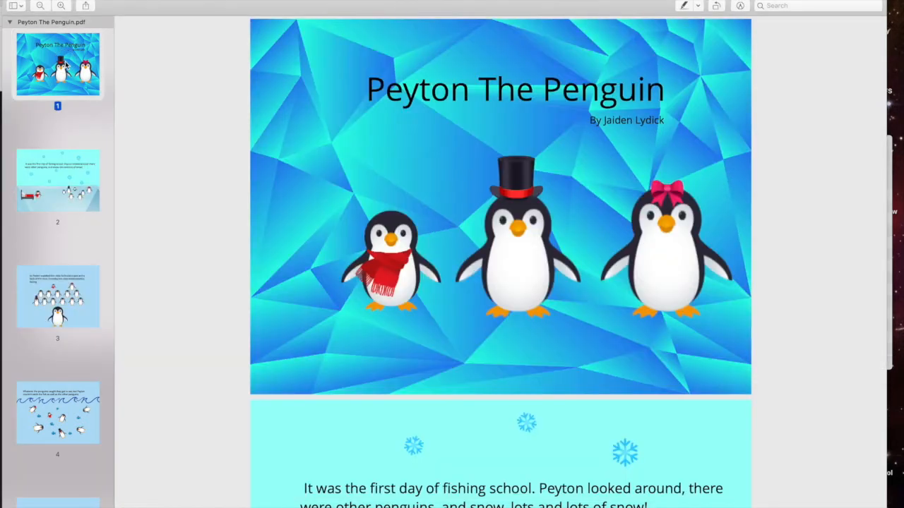
- Print the book on 8.5 x 8.5 paper, check the preview pages, and choose Save as PDF
click(75, 0)
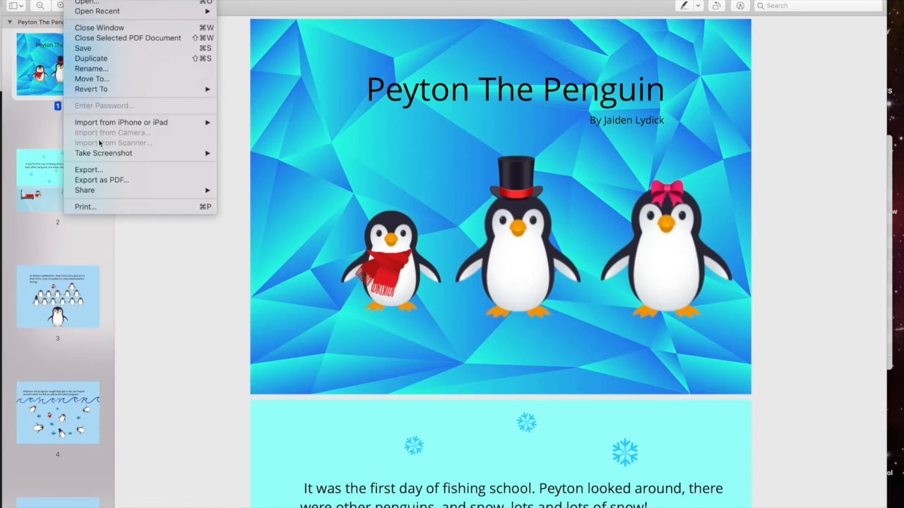
click(108, 207)
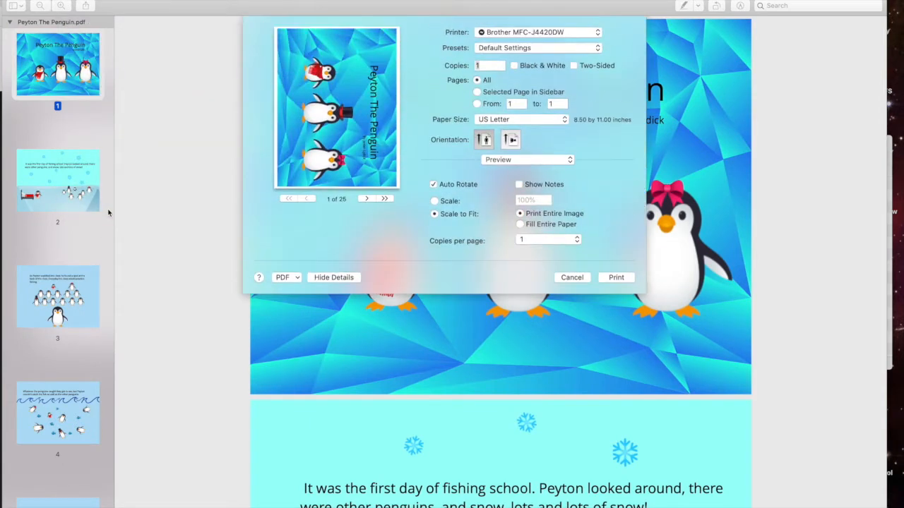
click(525, 120)
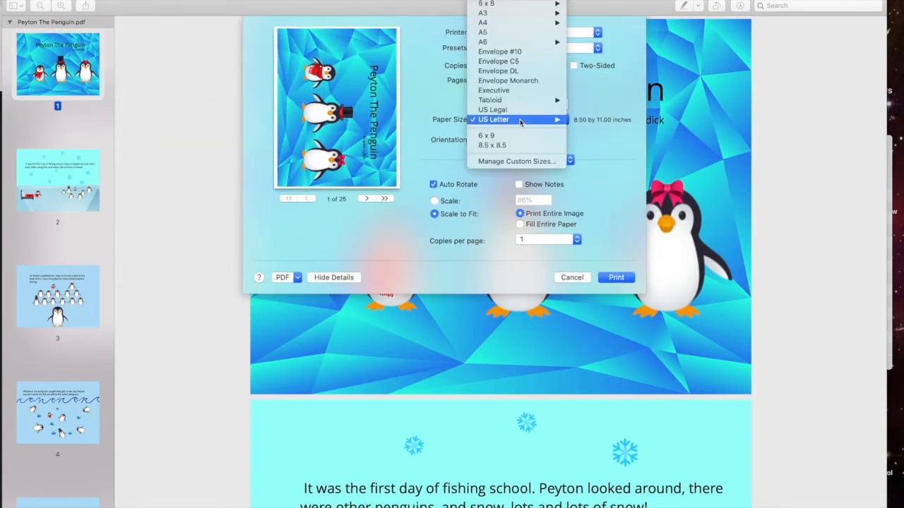
click(523, 146)
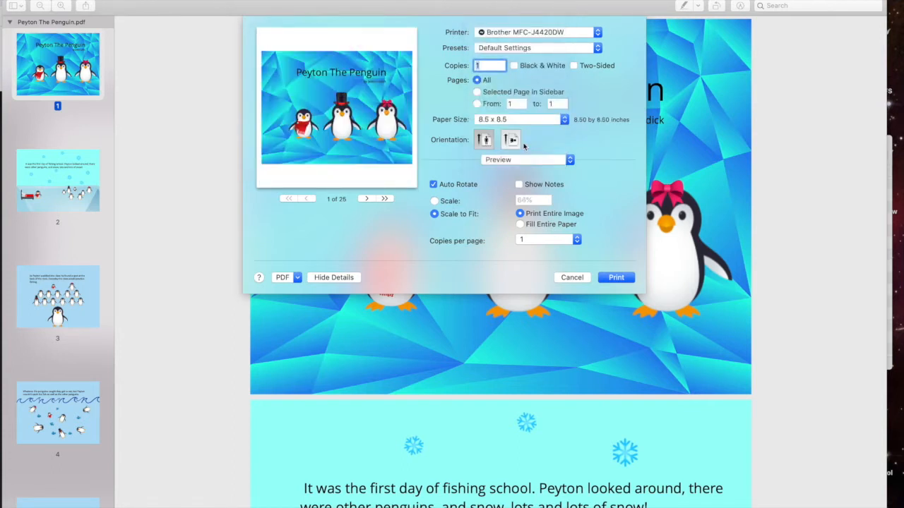
click(366, 198)
click(366, 199)
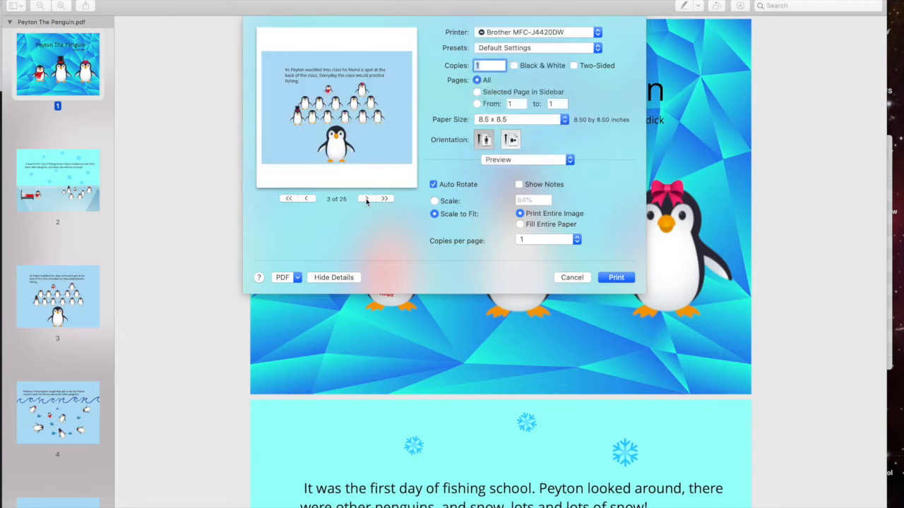
click(306, 199)
click(305, 199)
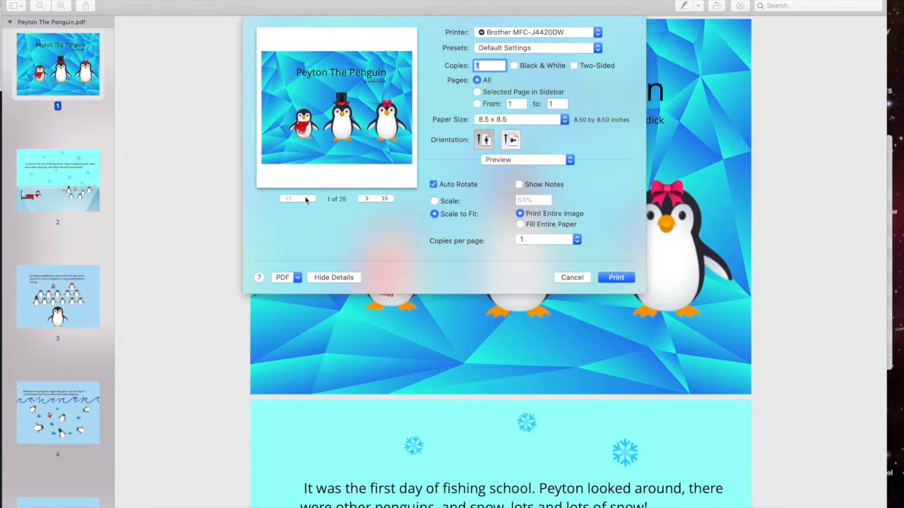
click(297, 278)
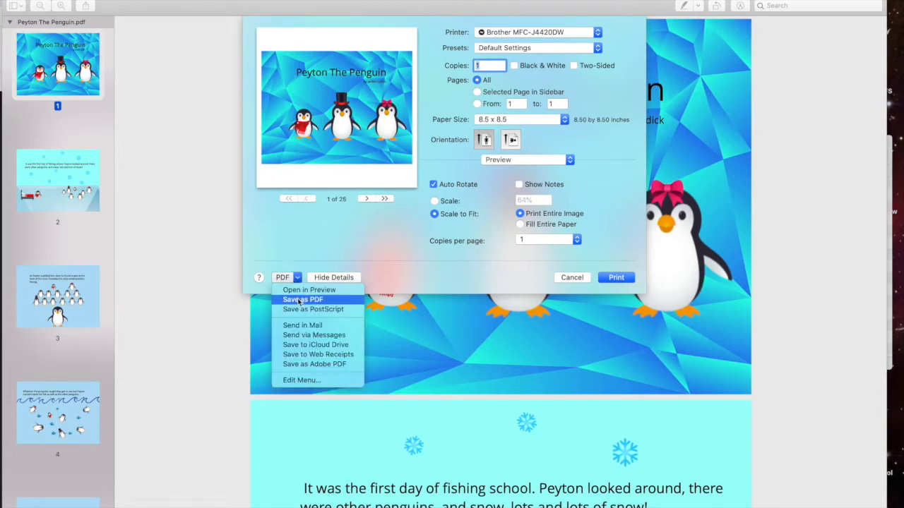
click(298, 300)
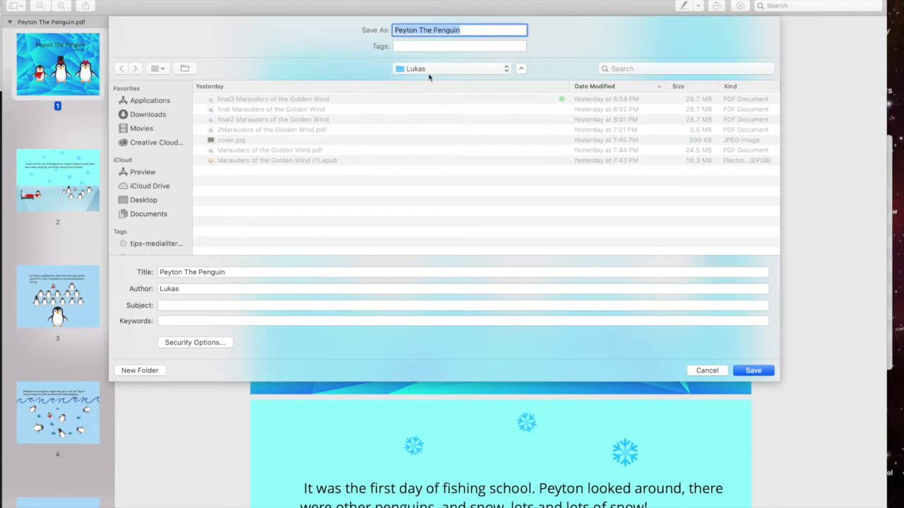
- Target the student folder in eBooks Jan 2019, add 'final' to the title, and enter the student as author
click(427, 68)
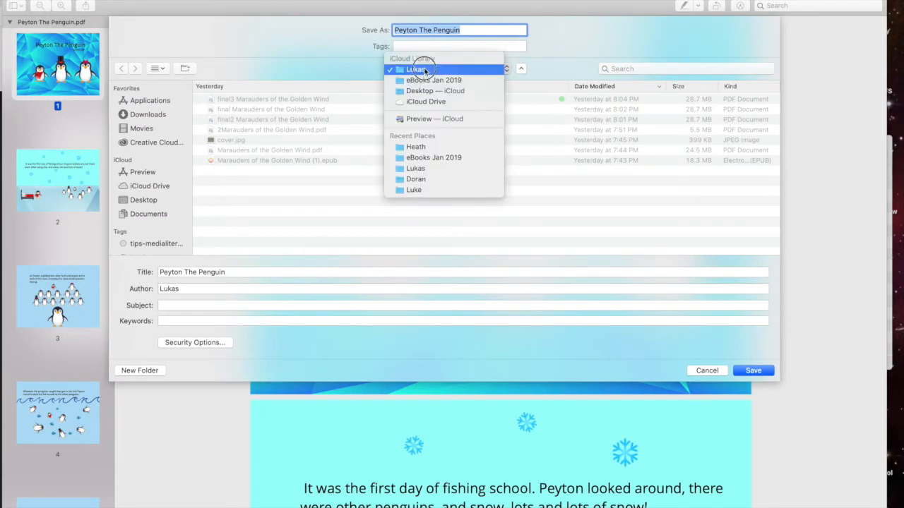
click(427, 78)
double_click(226, 99)
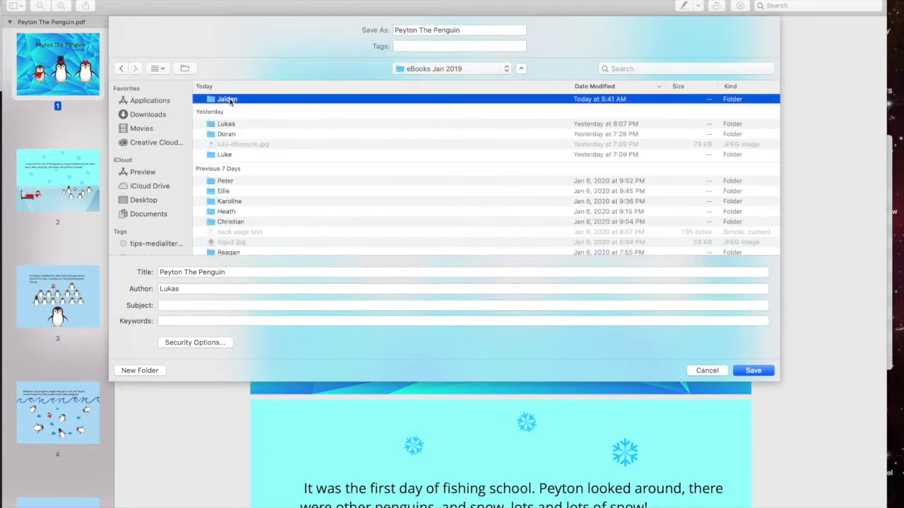
click(160, 273)
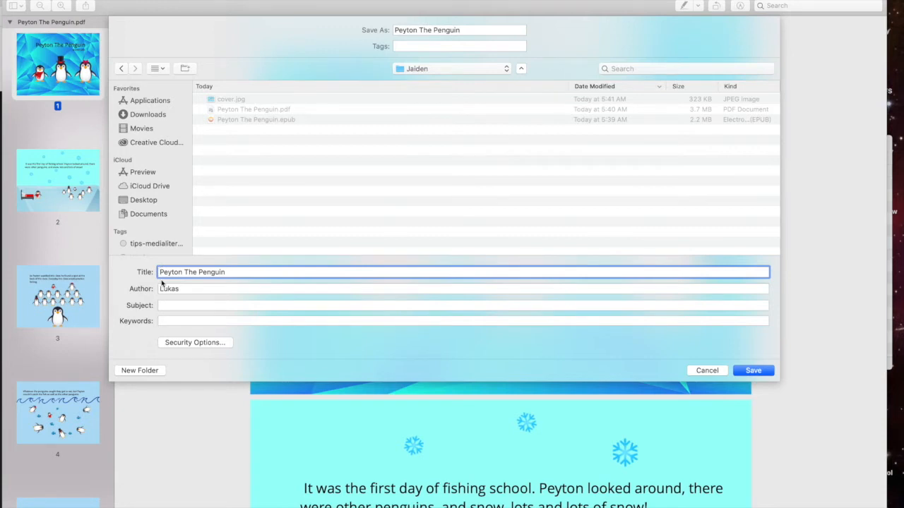
text(final)
double_click(175, 288)
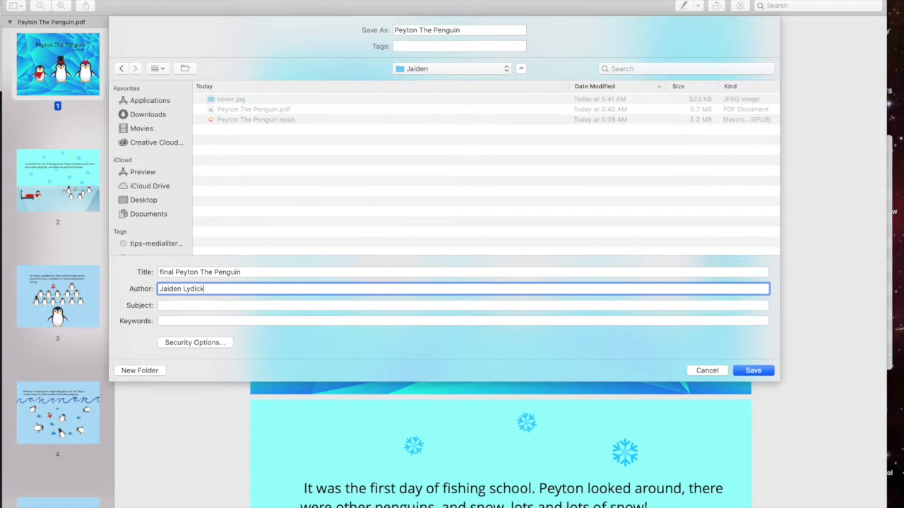
- Decline overwriting and save the PDF as 'final Peyton The Penguin'
click(747, 375)
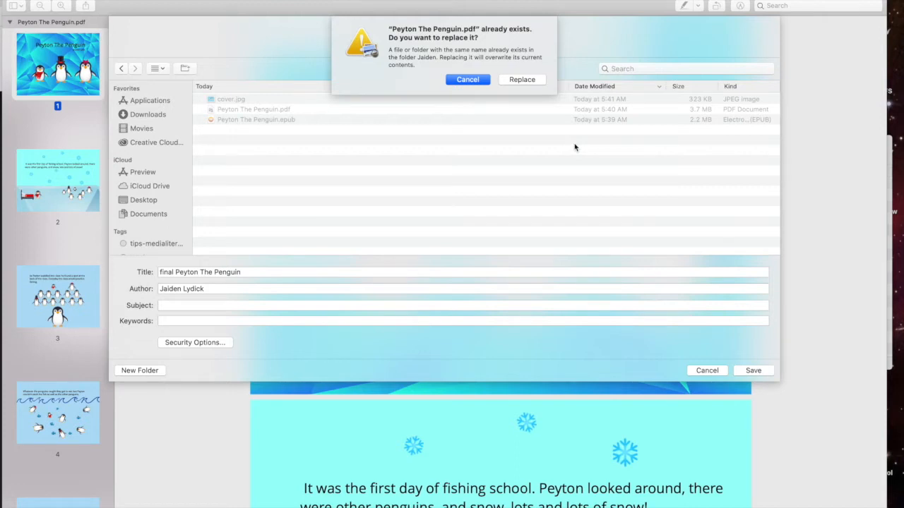
click(468, 80)
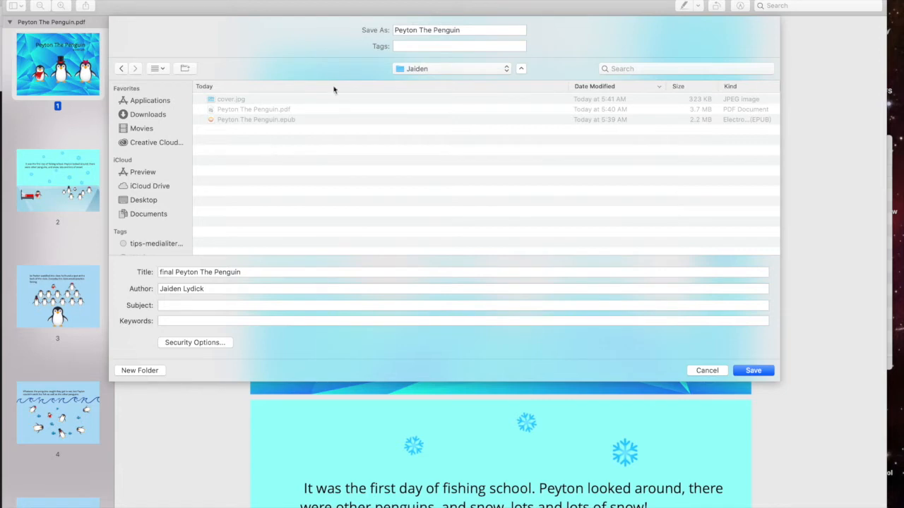
click(395, 32)
text(final)
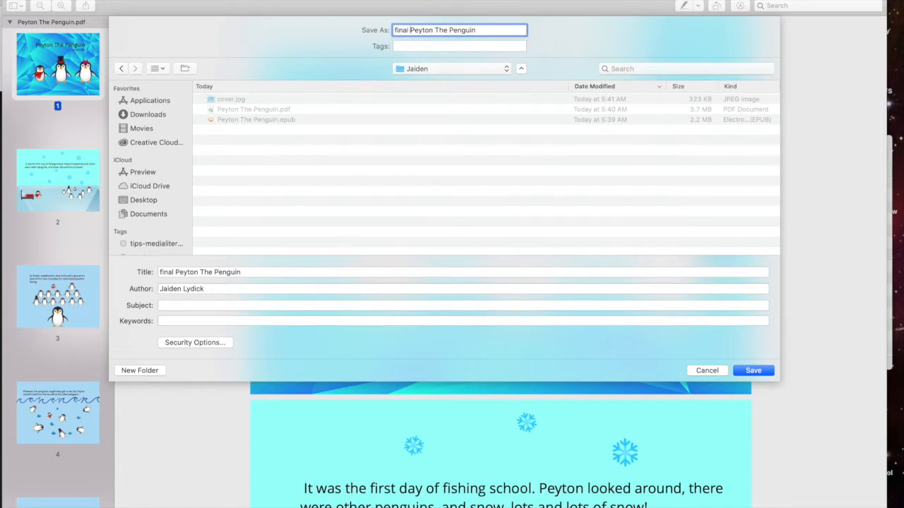
click(753, 371)
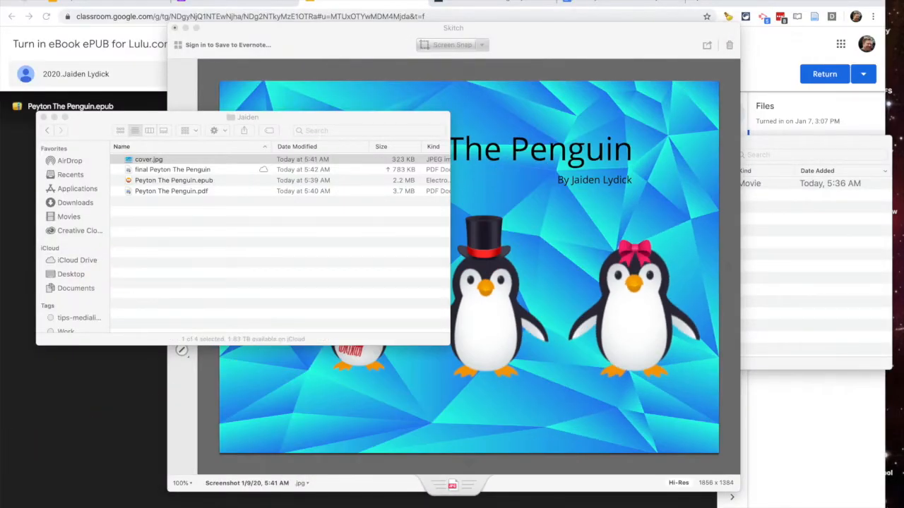
- Leave the Classroom submission and open Lulu's Paperback Book creation page
click(137, 391)
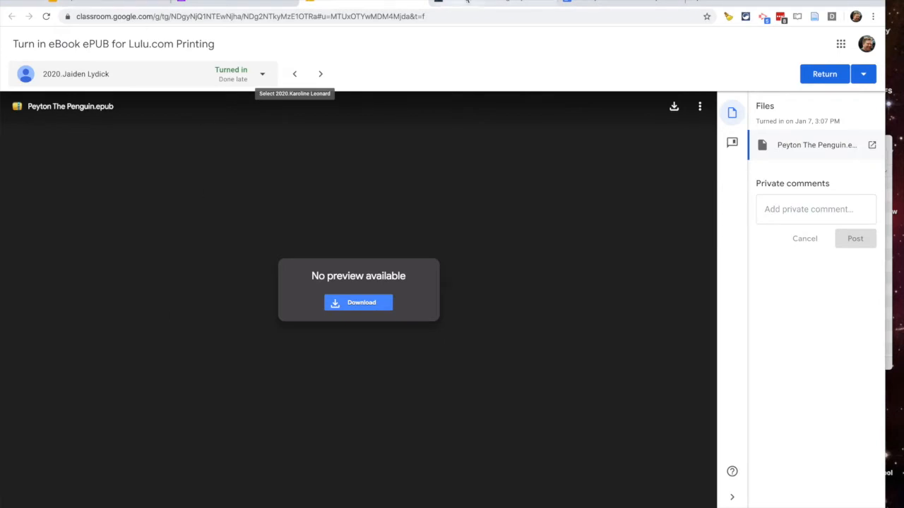
click(466, 4)
click(221, 241)
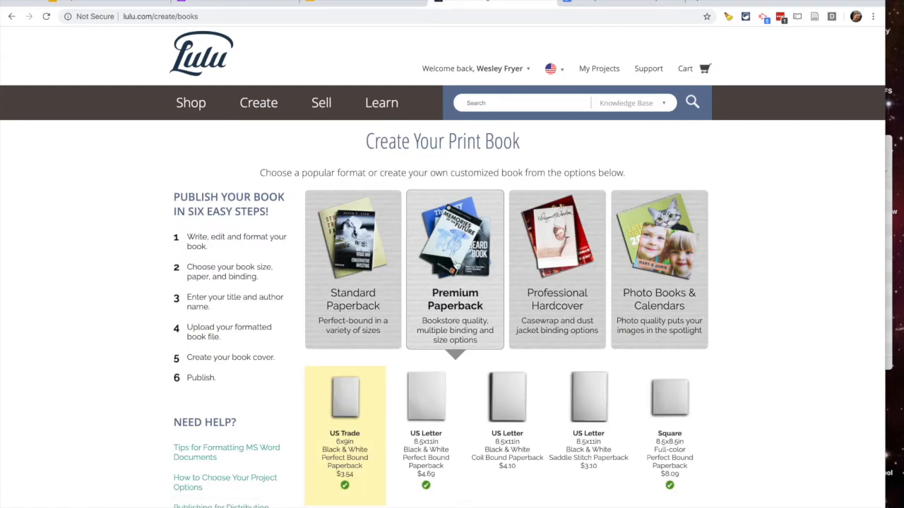
- Choose Saddle Stitch binding, Full-color on White, and Square 8.5 x 8.5 size, then make the book
scroll(435, 291, down, 2)
scroll(437, 294, down, 8)
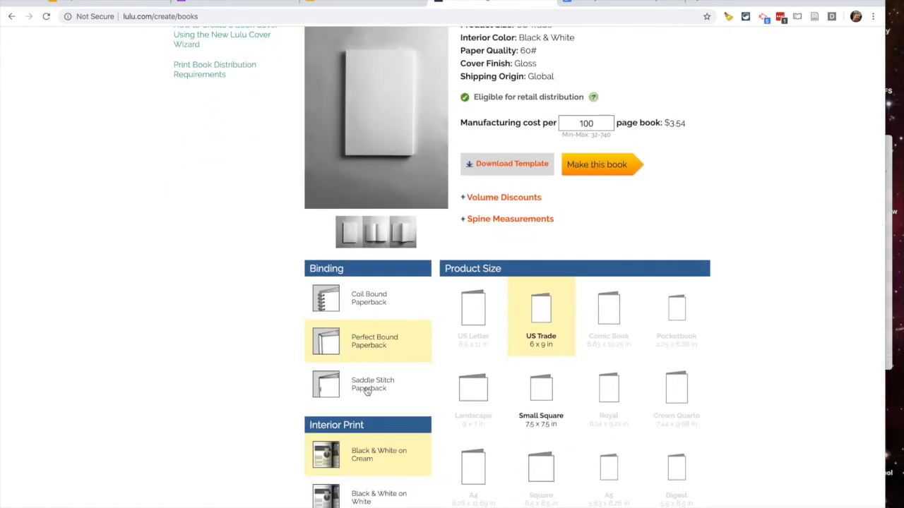
click(366, 392)
scroll(367, 388, down, 3)
click(354, 383)
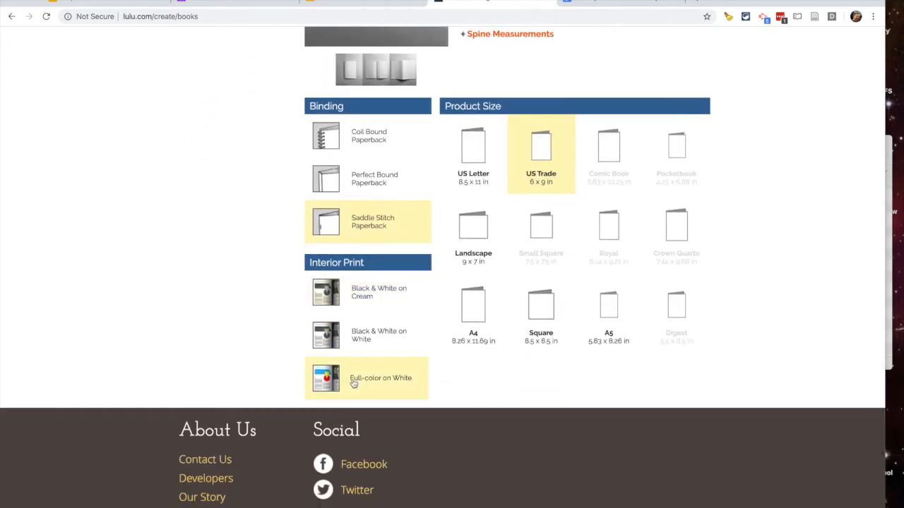
scroll(401, 310, up, 4)
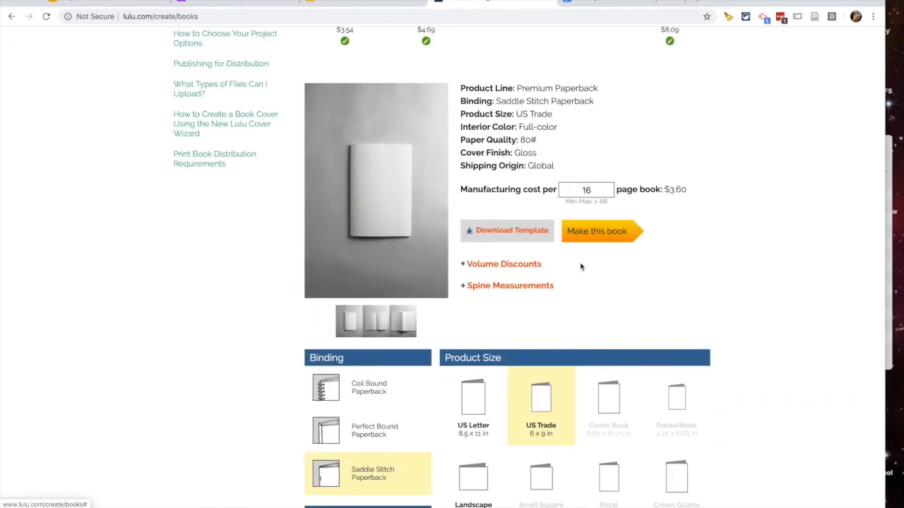
scroll(580, 267, down, 3)
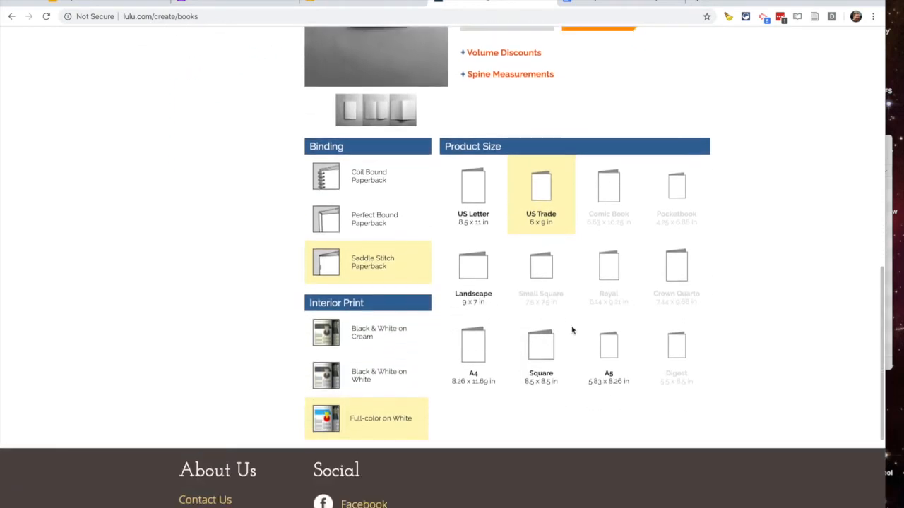
click(538, 355)
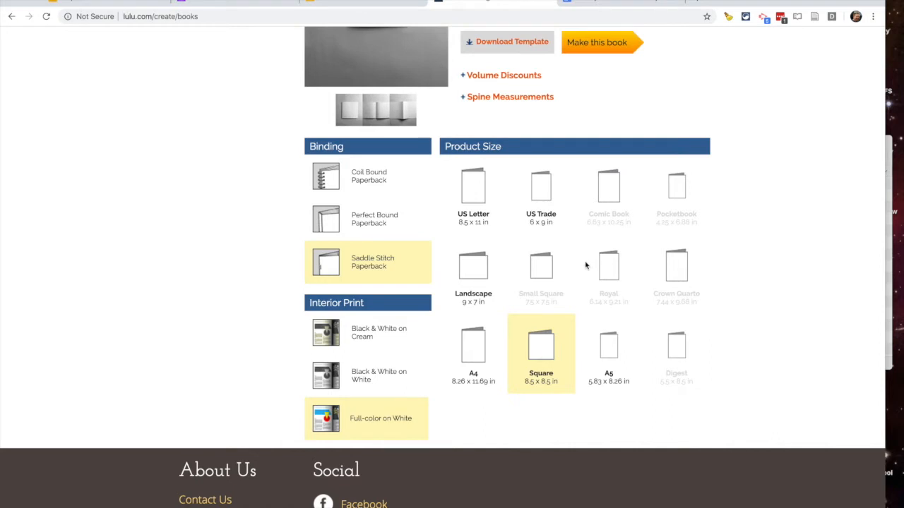
scroll(585, 266, up, 3)
click(597, 223)
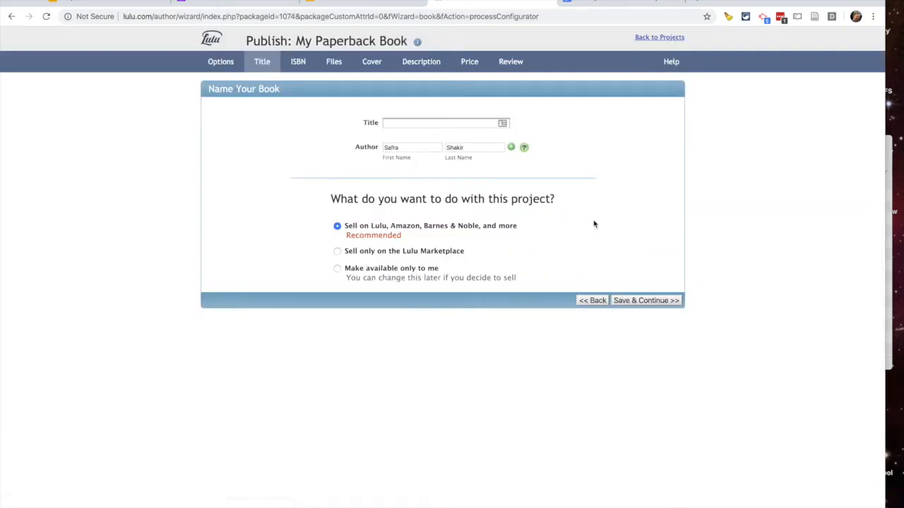
- Title the book 'Payton The Penguin', enter the student as author, and sell only on Lulu Marketplace
click(390, 125)
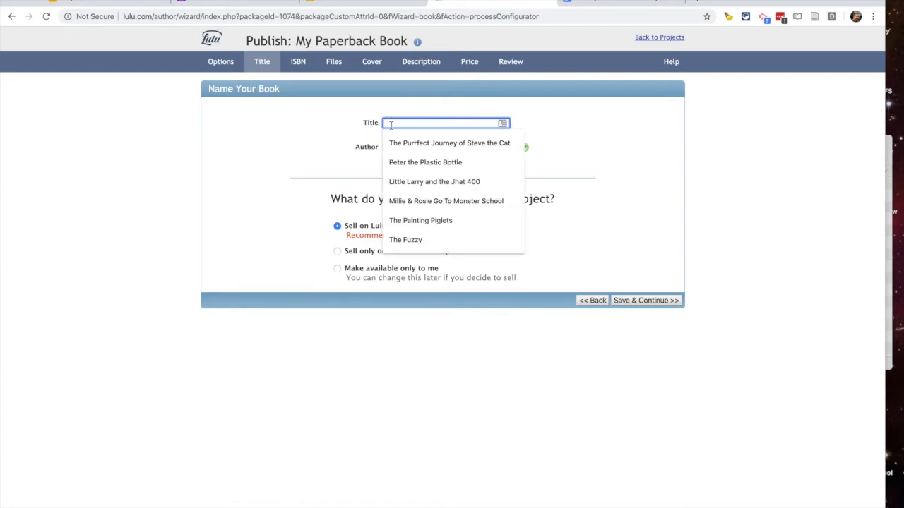
text(Payton The Penguin)
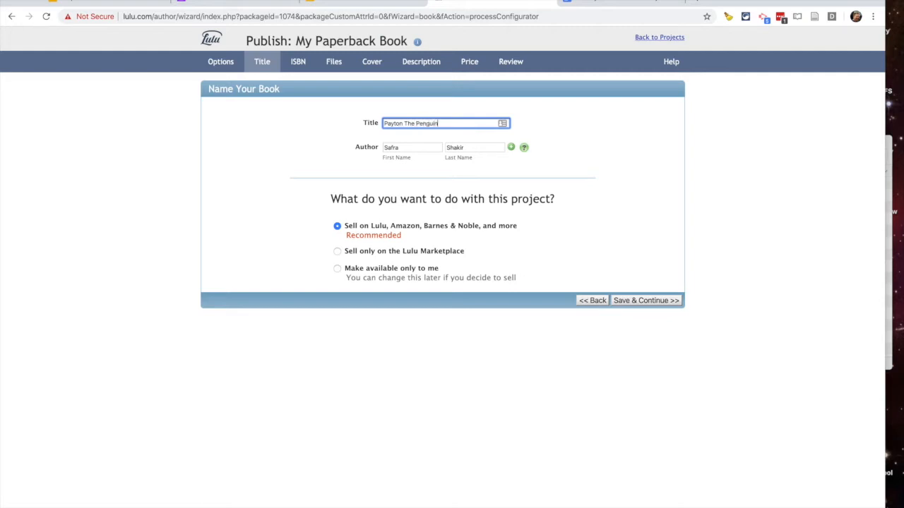
click(391, 148)
double_click(390, 148)
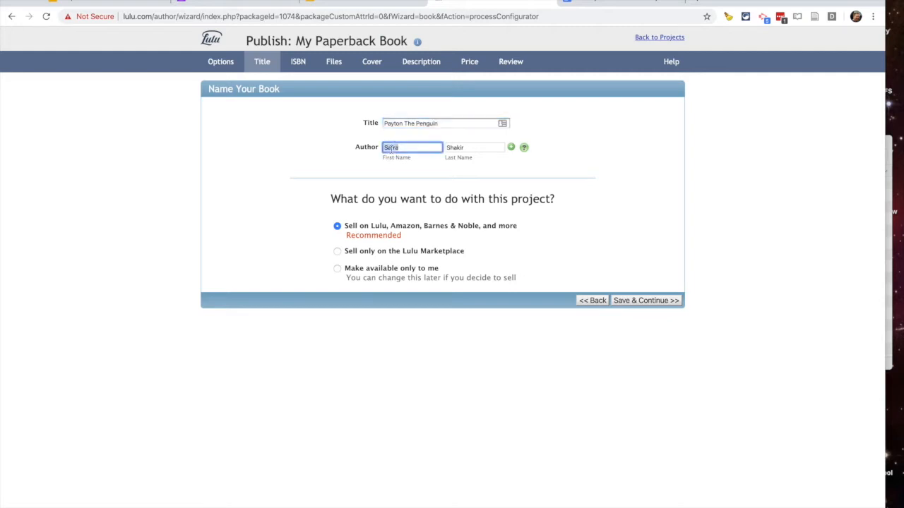
key(Tab)
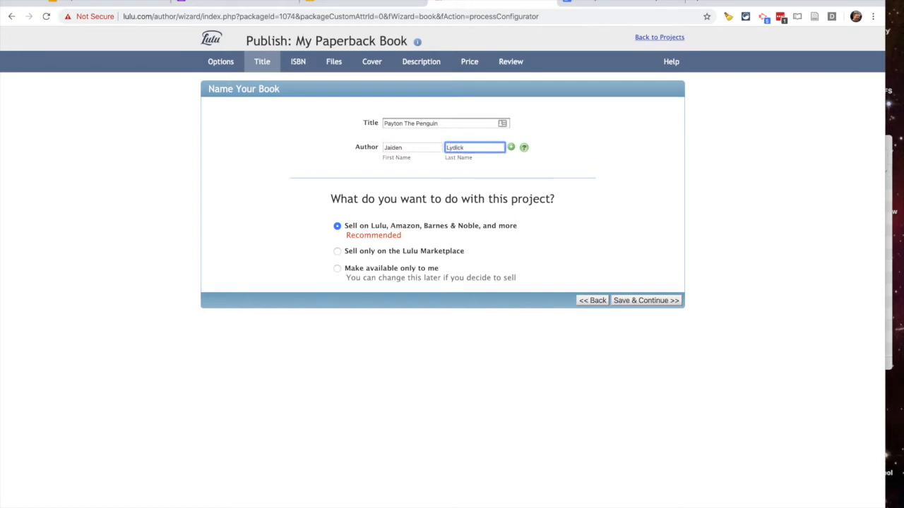
click(337, 251)
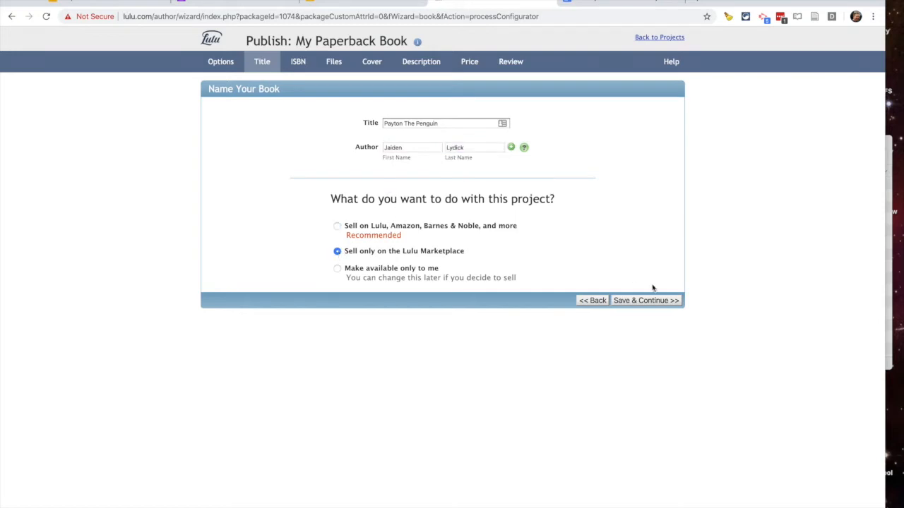
click(635, 302)
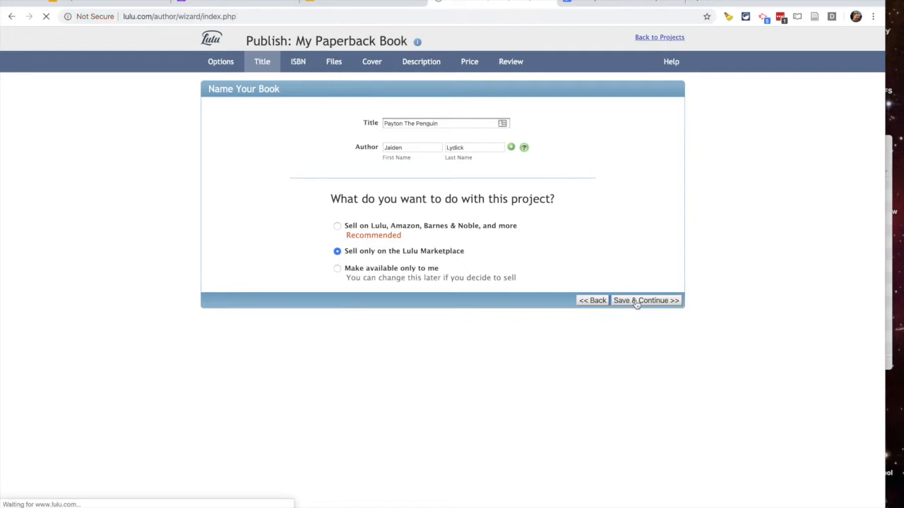
- Upload final_Peyton_The_Penguin.pdf from the student's folder as the book's interior file
click(240, 298)
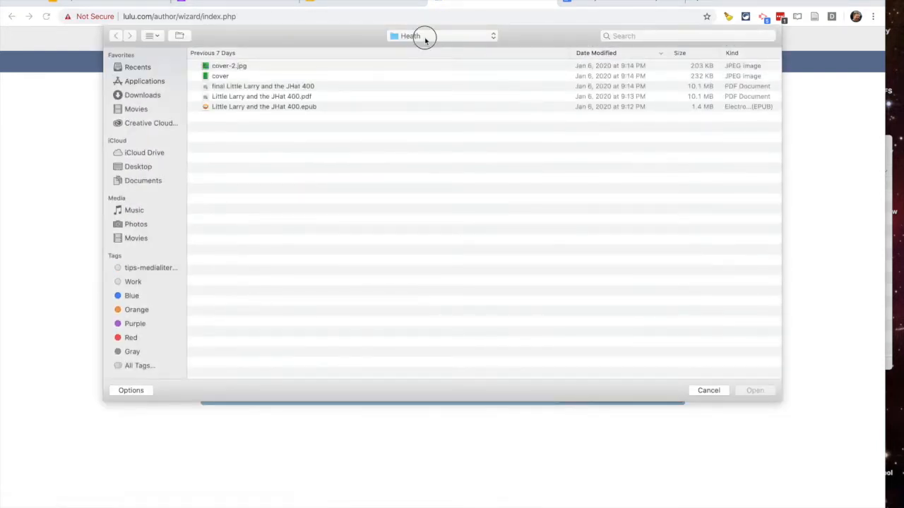
click(425, 40)
click(425, 44)
double_click(216, 66)
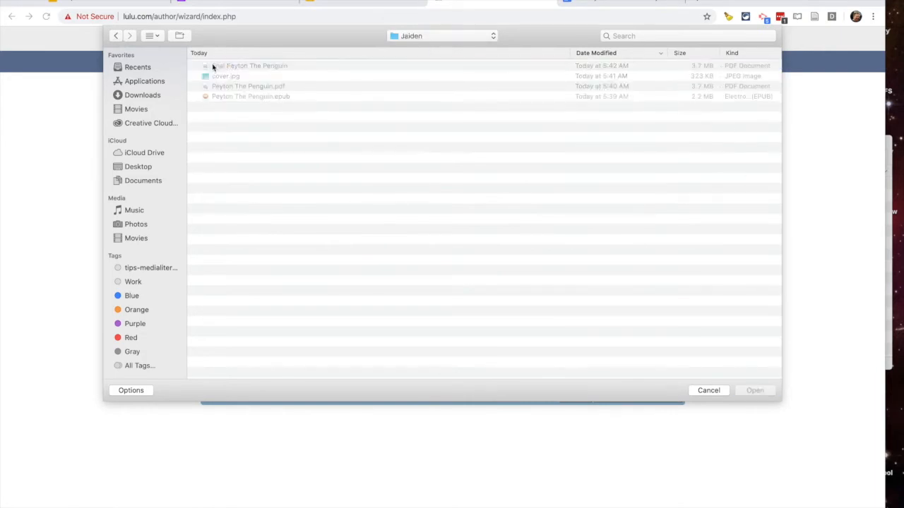
double_click(243, 65)
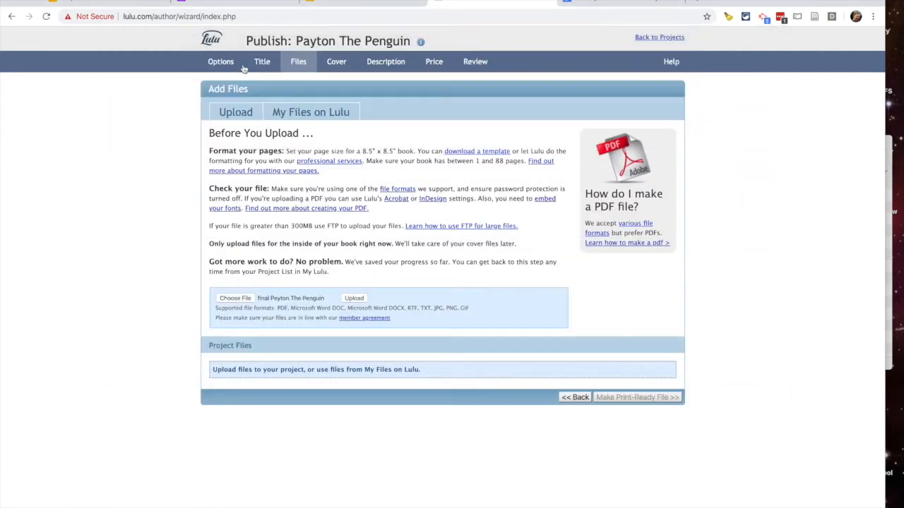
click(362, 300)
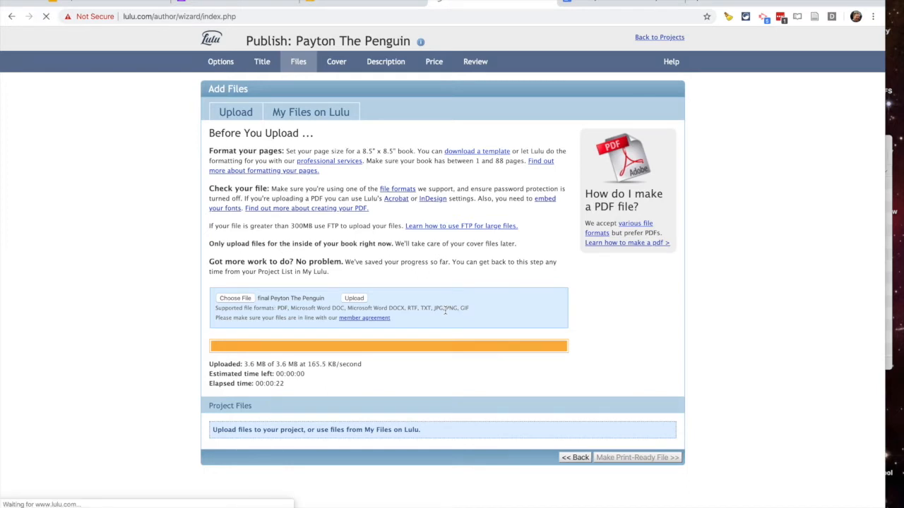
click(614, 426)
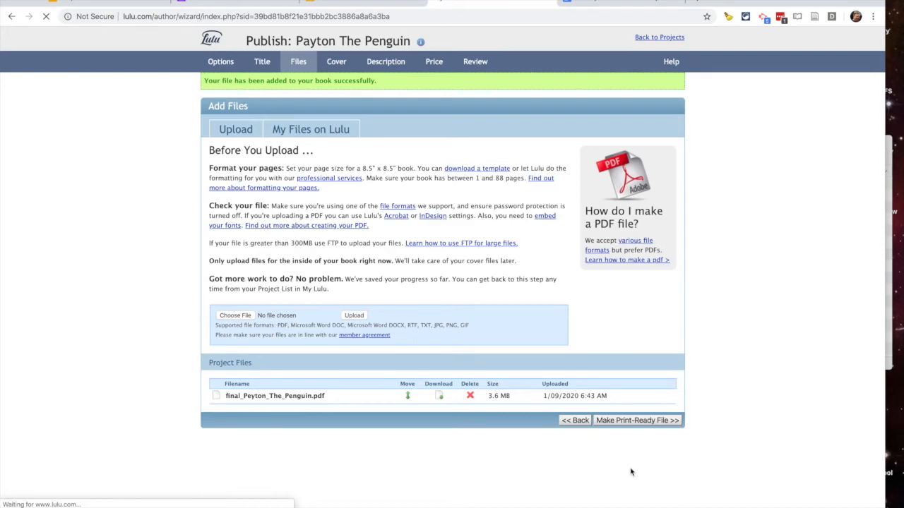
- Bring up the Casady Children's Book Projects - Spring 2020 doc and scroll to its table
click(610, 2)
scroll(389, 362, down, 8)
scroll(388, 362, down, 7)
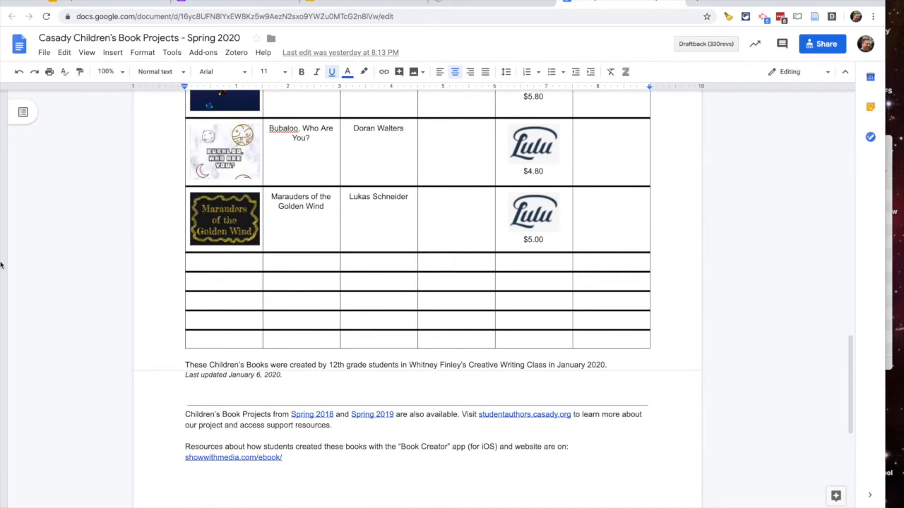
- Drag the penguin cover.jpg from the student's folder into the table's empty row
mouse_move(1, 273)
click(39, 54)
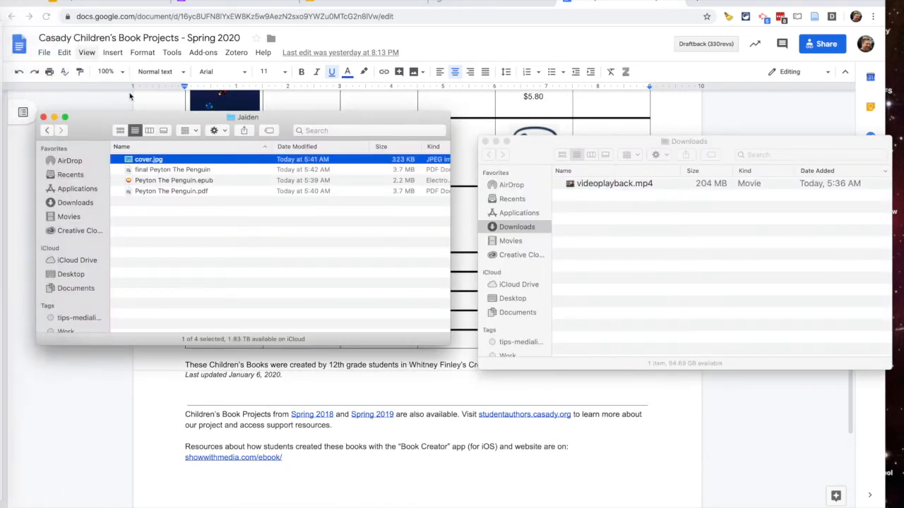
drag(102, 130, 370, 149)
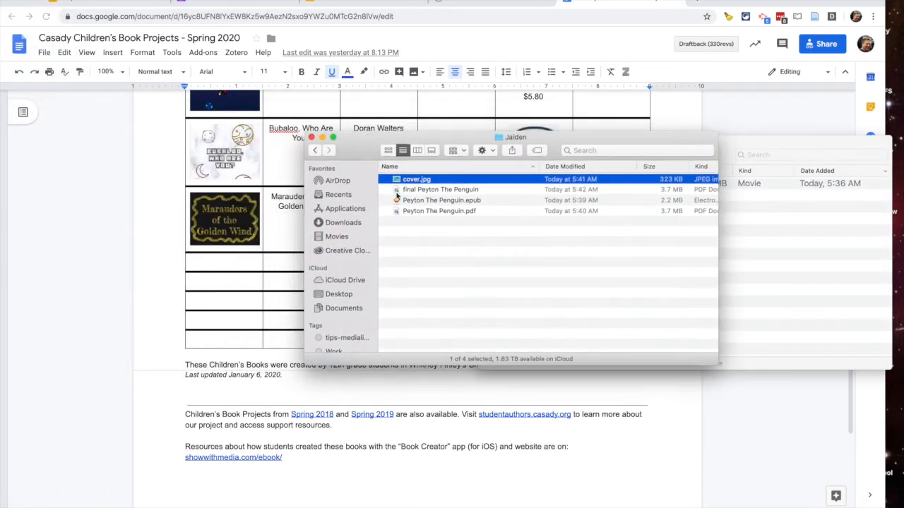
drag(400, 182, 226, 265)
- Enter the title 'Peyton The Penguin' and the student's name as author in that row
click(306, 278)
text(Payton)
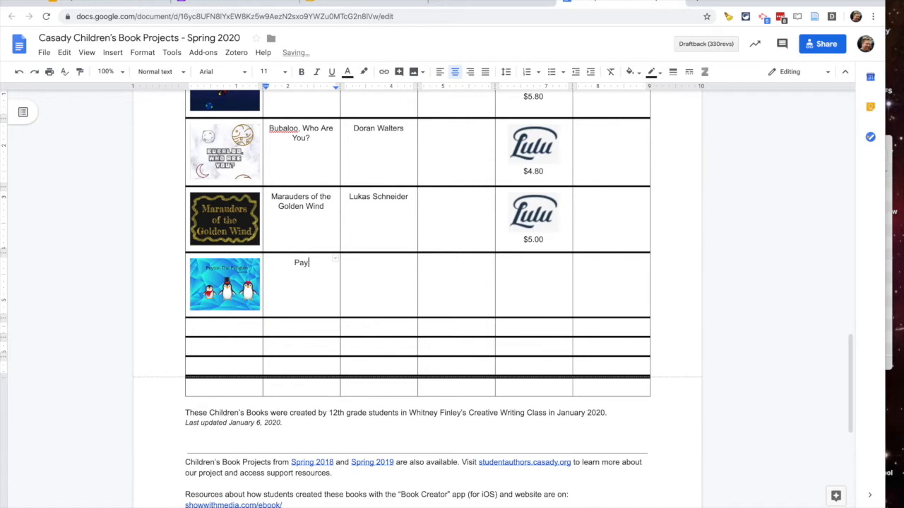
key(BackSpace)
key(BackSpace)
key(BackSpace)
key(BackSpace)
key(BackSpace)
text(eyton Th)
key(BackSpace)
text(he Penguin)
key(Tab)
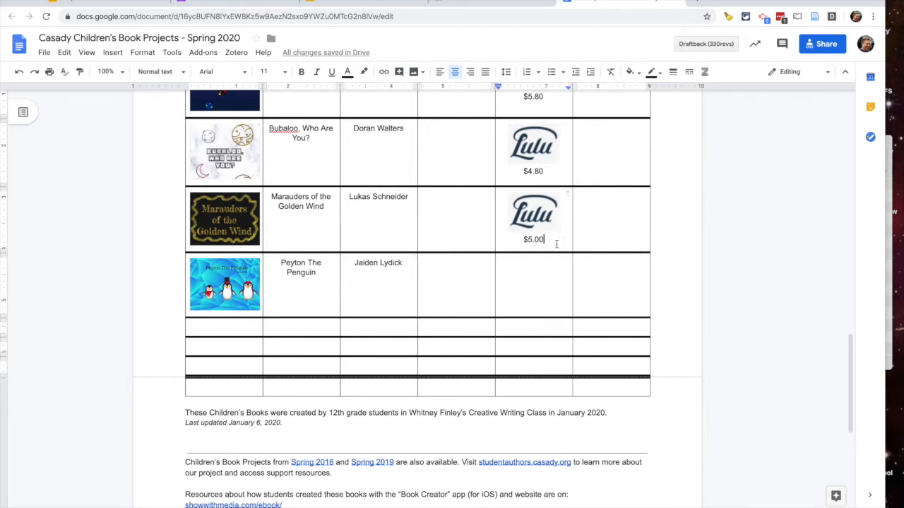
- Paste the Lulu logo into the row's price cell with a '$' line below it
click(514, 206)
click(538, 304)
key(ctrl+v)
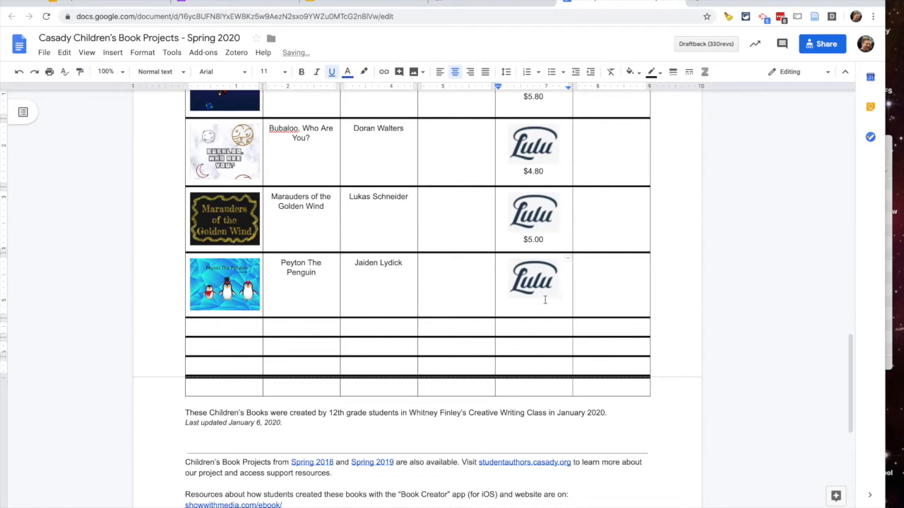
key(Return)
text($)
click(476, 5)
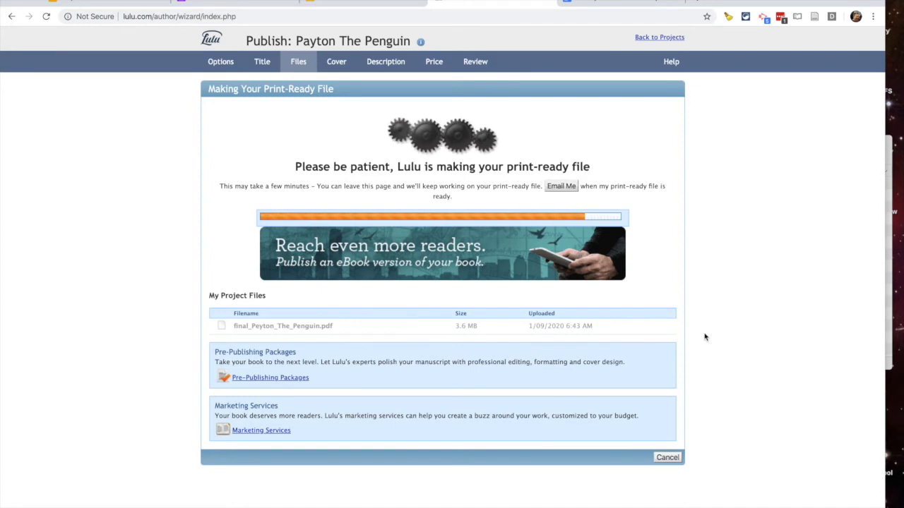
- Wait while Lulu builds the print-ready file and moves on to the Cover step
scroll(708, 358, down, 1)
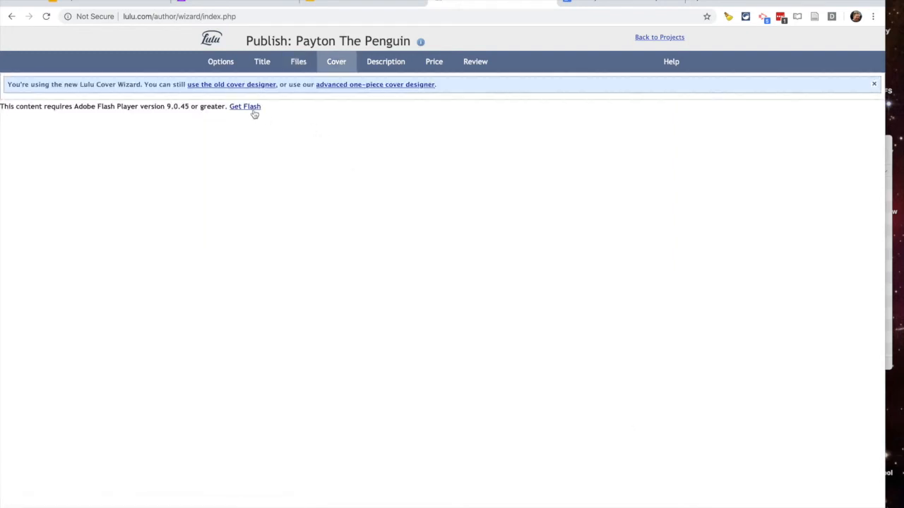
- Allow Flash so Lulu's Cover Wizard can load, confirming the page reload
click(253, 111)
click(202, 75)
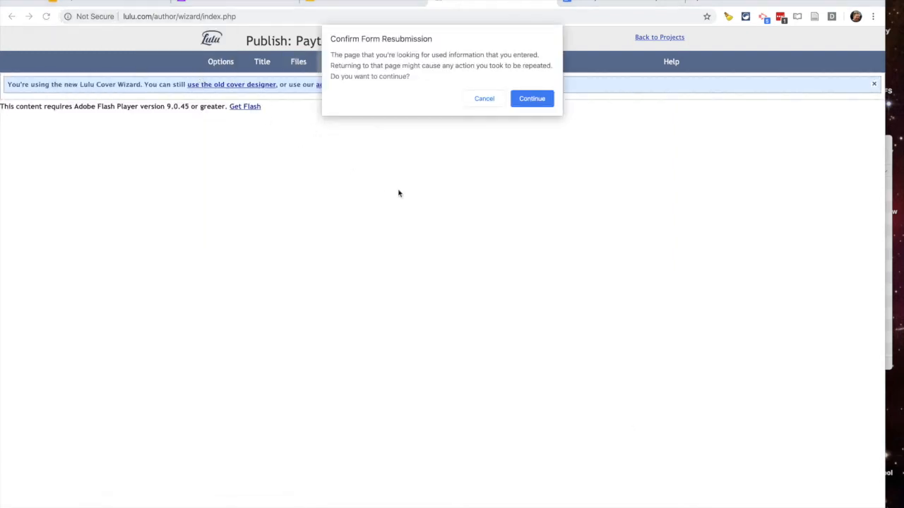
click(529, 98)
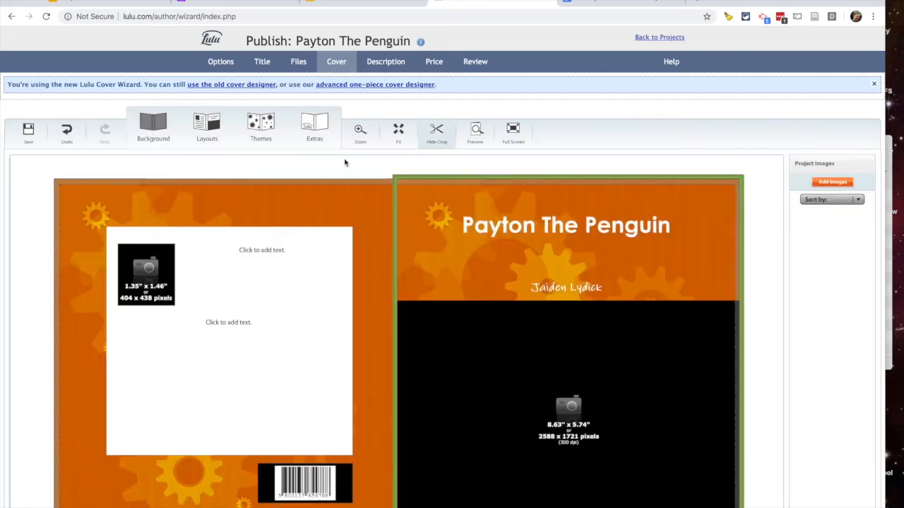
- Apply the brown Recycled theme to the penguin book's cover
click(259, 124)
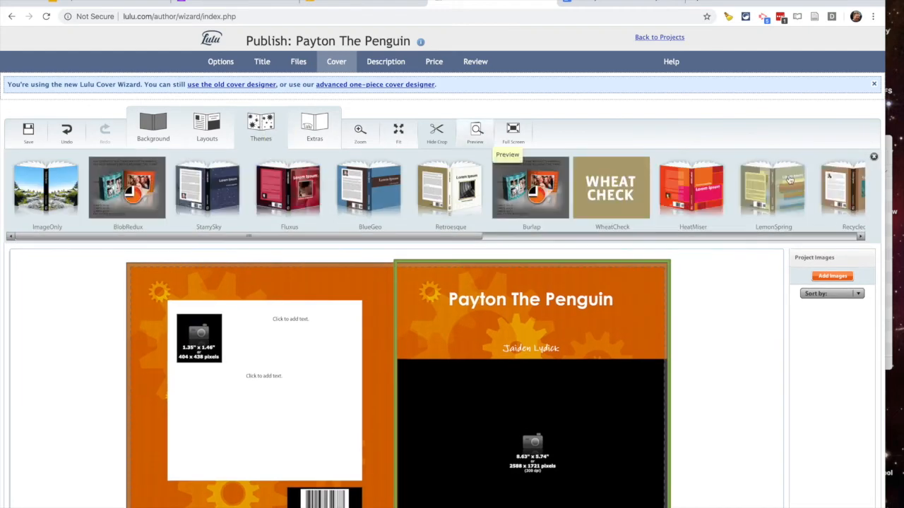
click(858, 188)
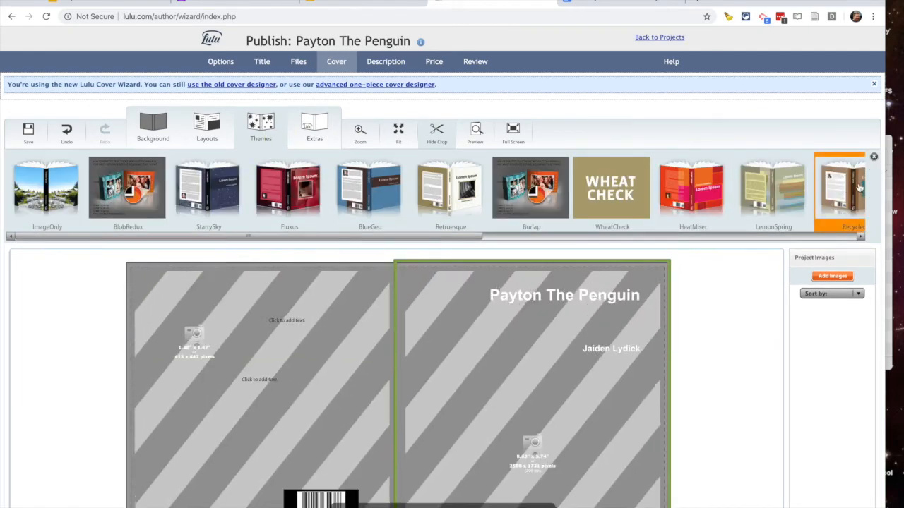
scroll(783, 370, down, 2)
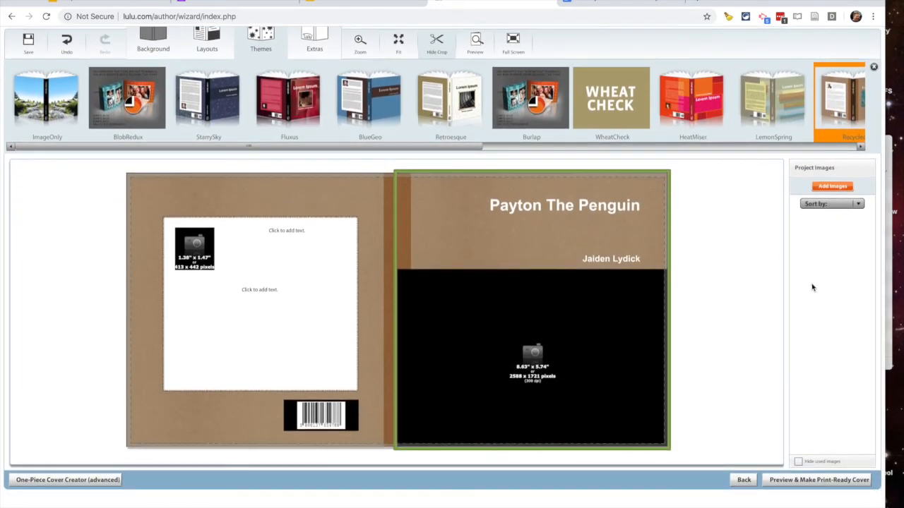
- Upload cover.jpg from the student's folder to the cover's project images
click(825, 187)
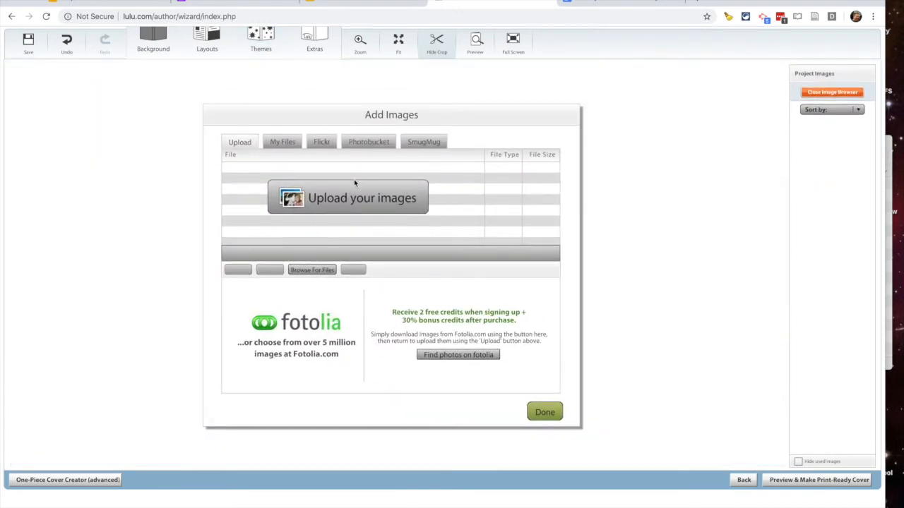
click(338, 200)
click(408, 35)
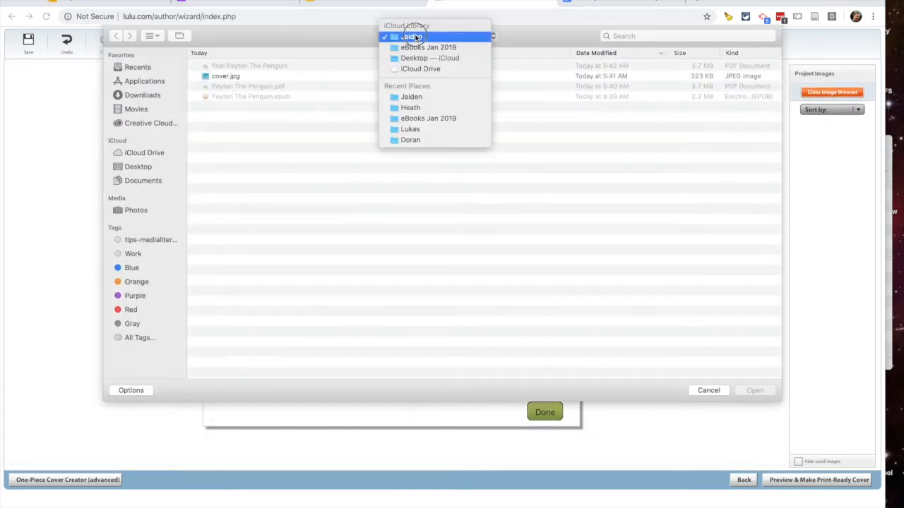
click(400, 34)
click(255, 78)
double_click(255, 77)
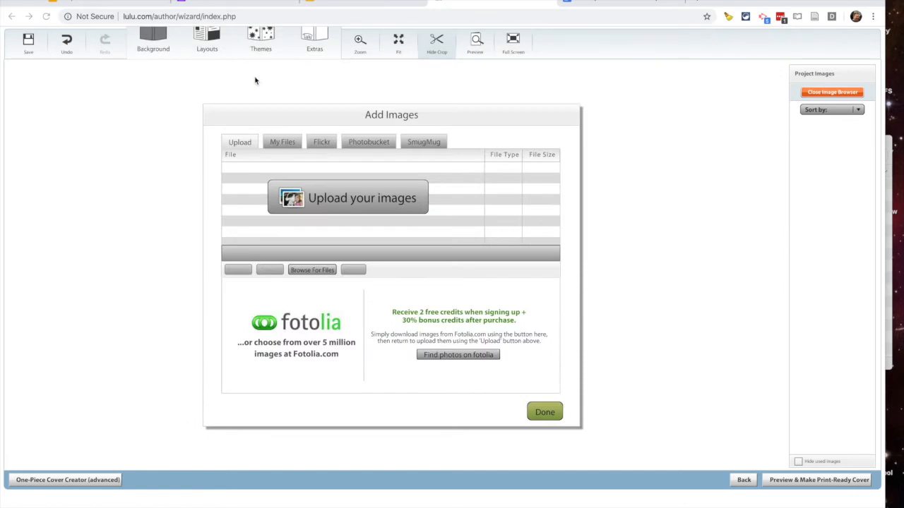
- Add logo2.jpg from eBooks Jan 2019, wait for uploads, then bring up Spotlight search
click(322, 270)
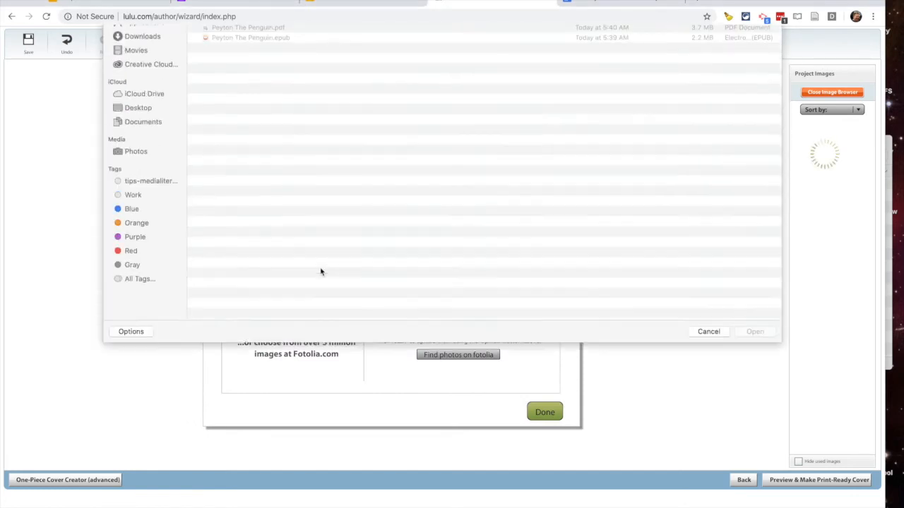
click(412, 36)
click(413, 47)
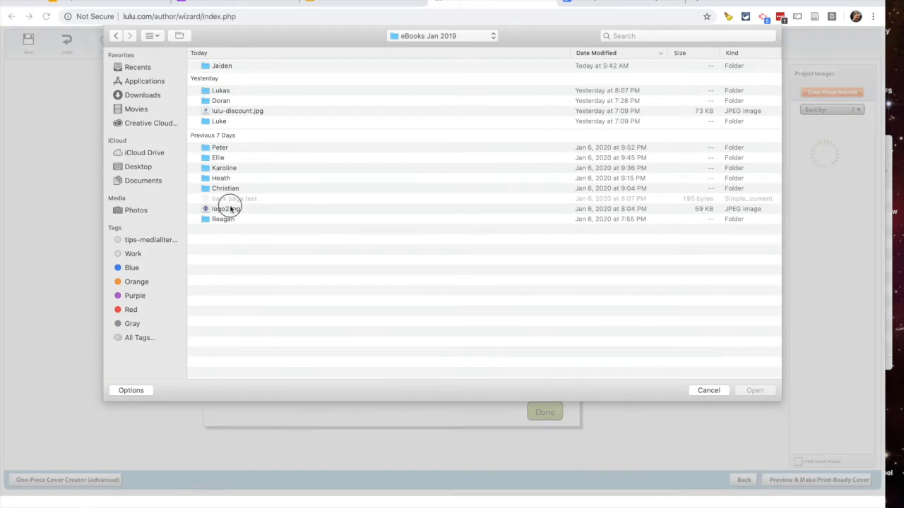
double_click(230, 209)
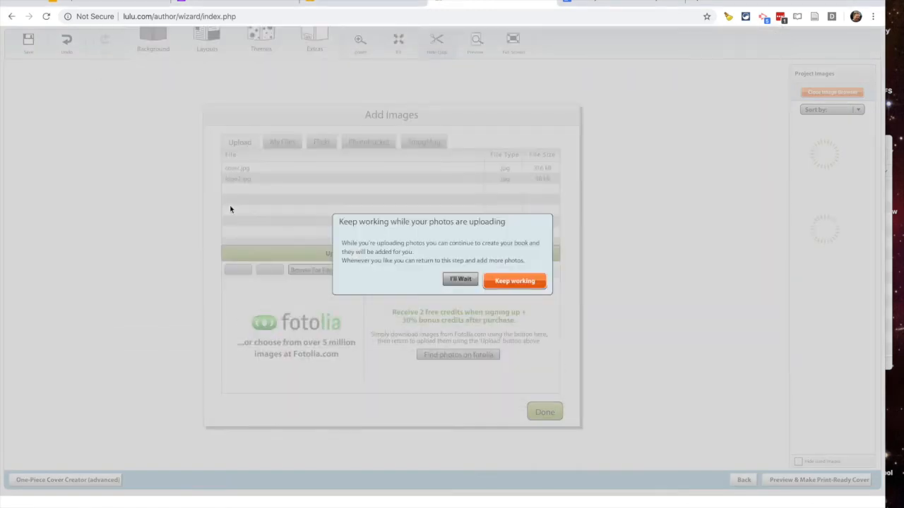
click(461, 280)
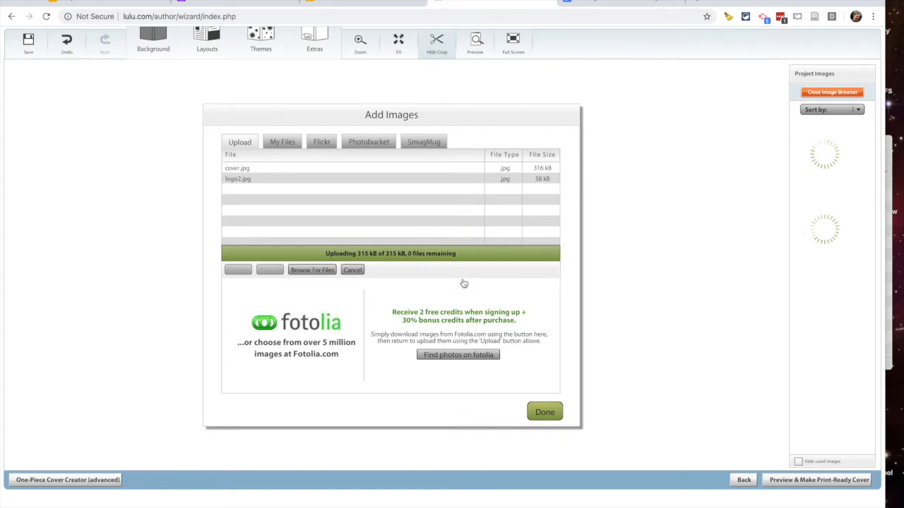
key(super+space)
- Launch BBEdit and copy the school credit sentence from line 1 of 'back page text'
text(bbEdit)
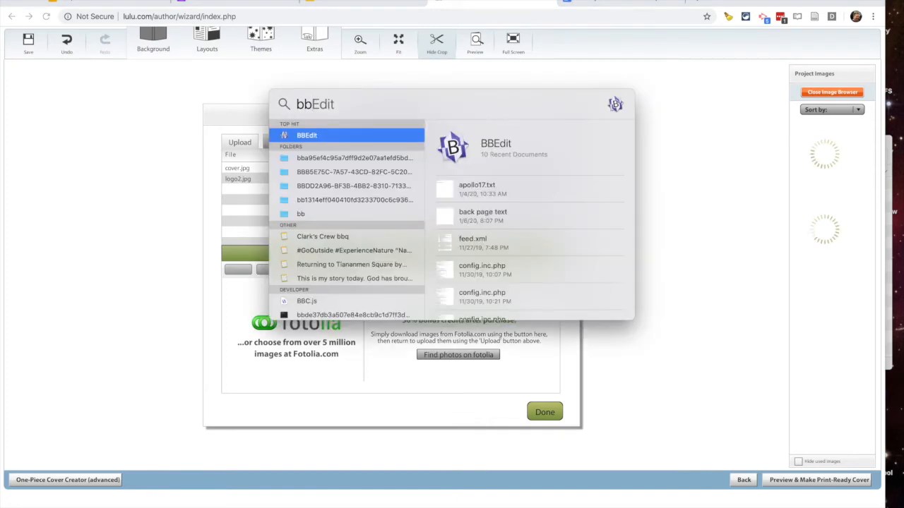
key(Return)
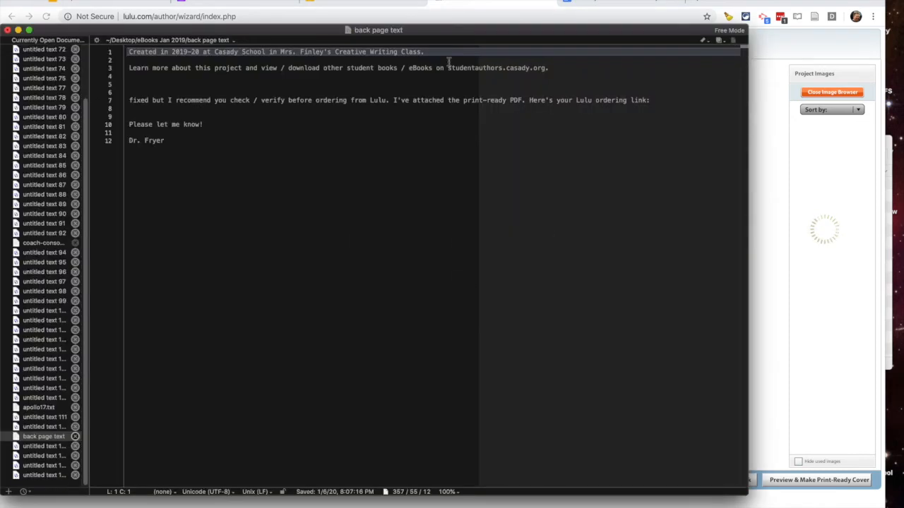
click(441, 57)
drag(434, 51, 105, 36)
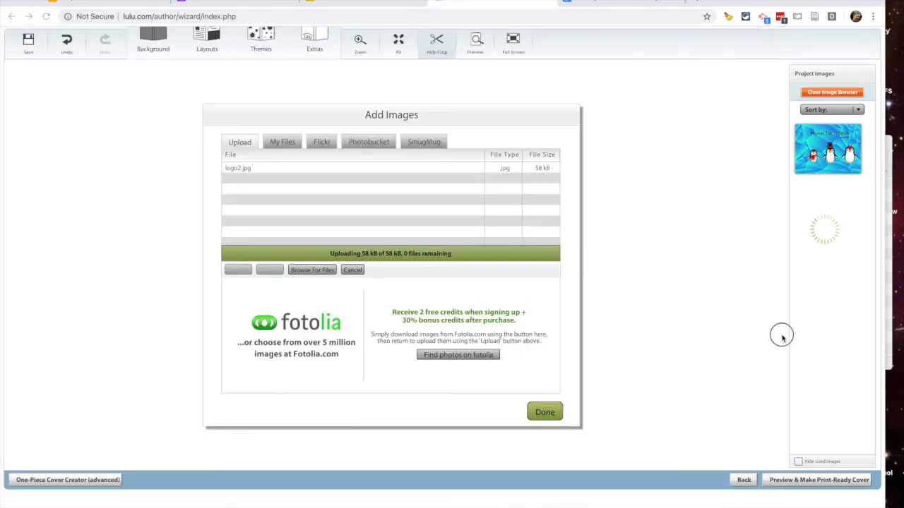
click(781, 339)
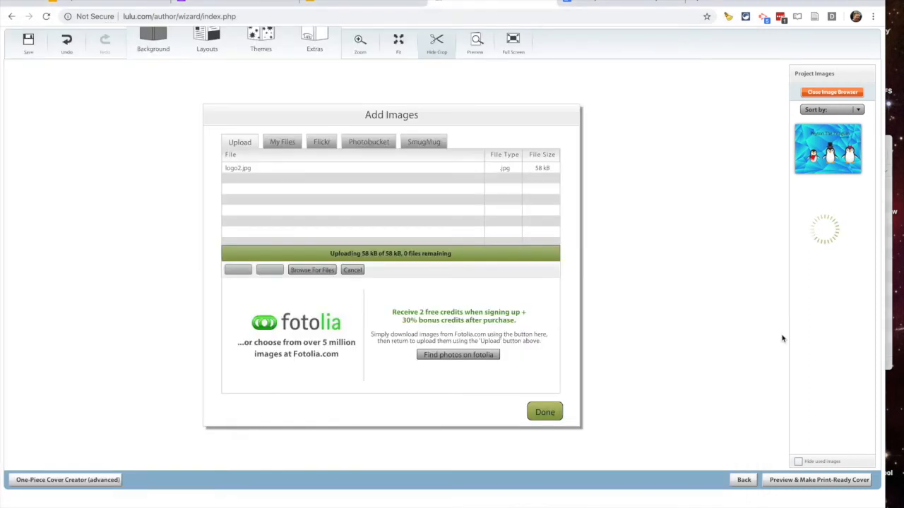
- Paste the school credit line into the upper back-cover text box at size 12
click(548, 415)
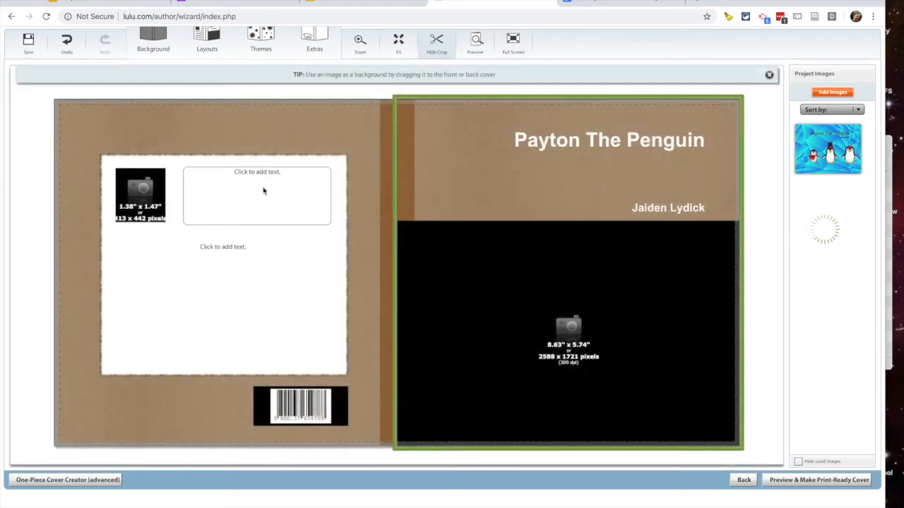
click(263, 191)
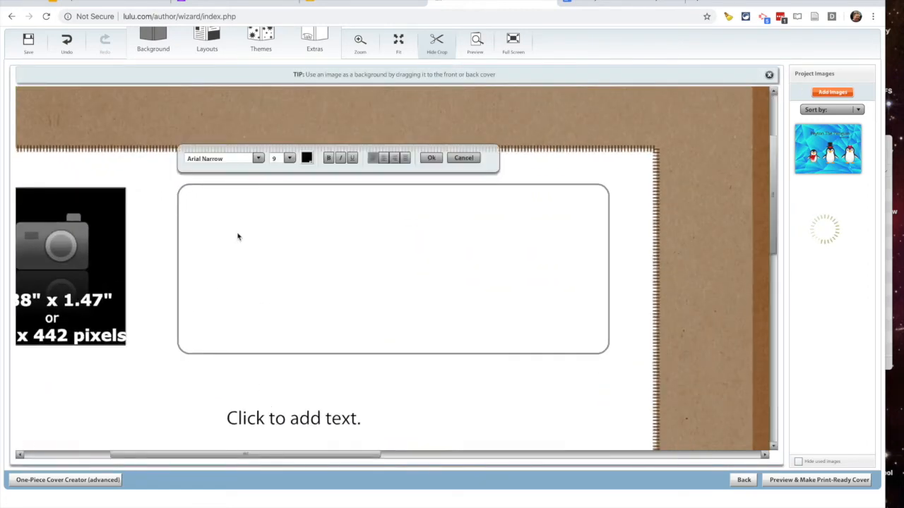
text(Created in 2019-20 at Casady School in Mrs. Finley's Creative Writing Class.)
key(ctrl+a)
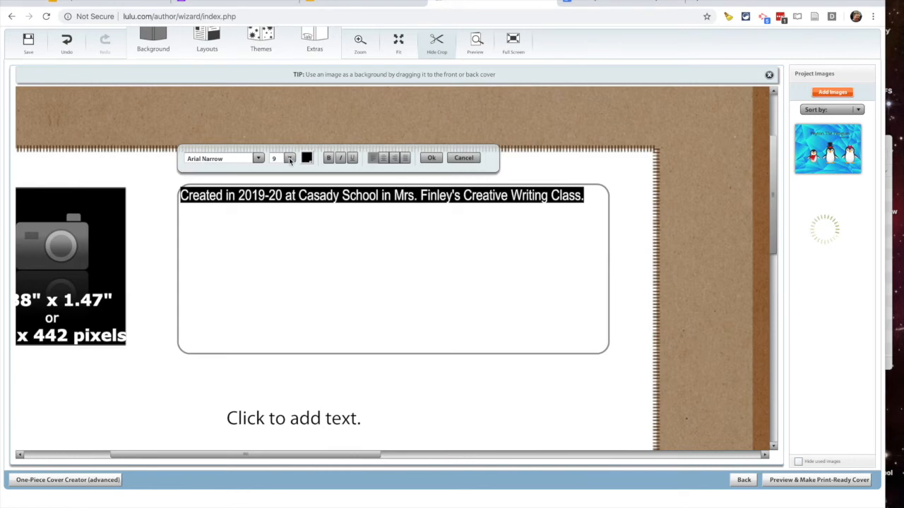
click(288, 159)
click(275, 217)
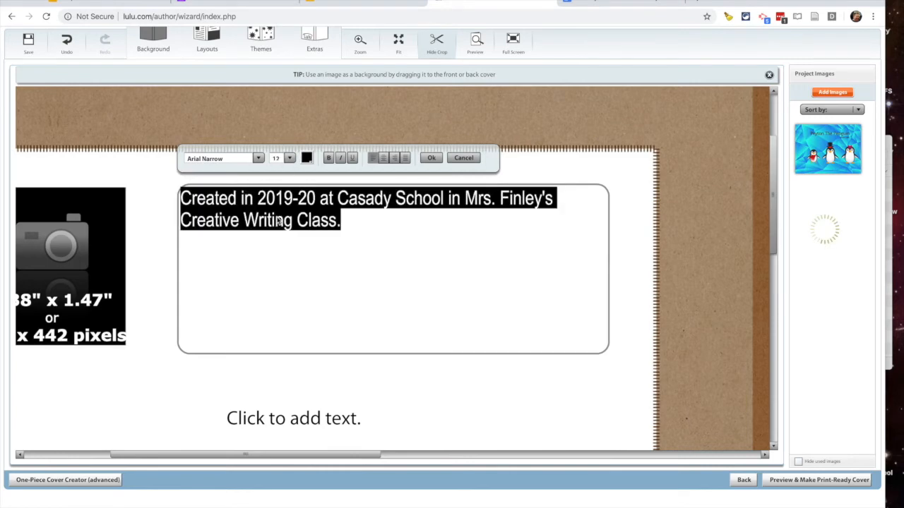
click(431, 158)
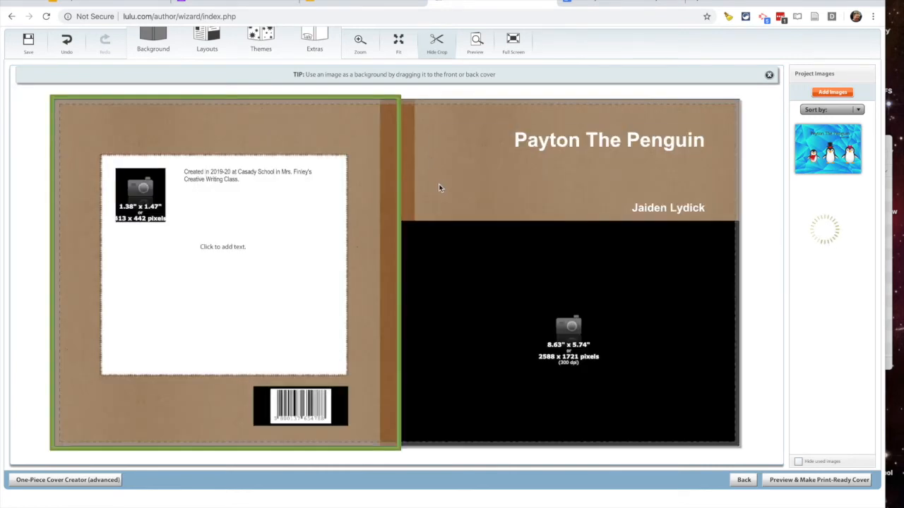
- Copy the learn-more sentence from BBEdit line 3 into the lower back-cover box at size 12
key(super+Tab)
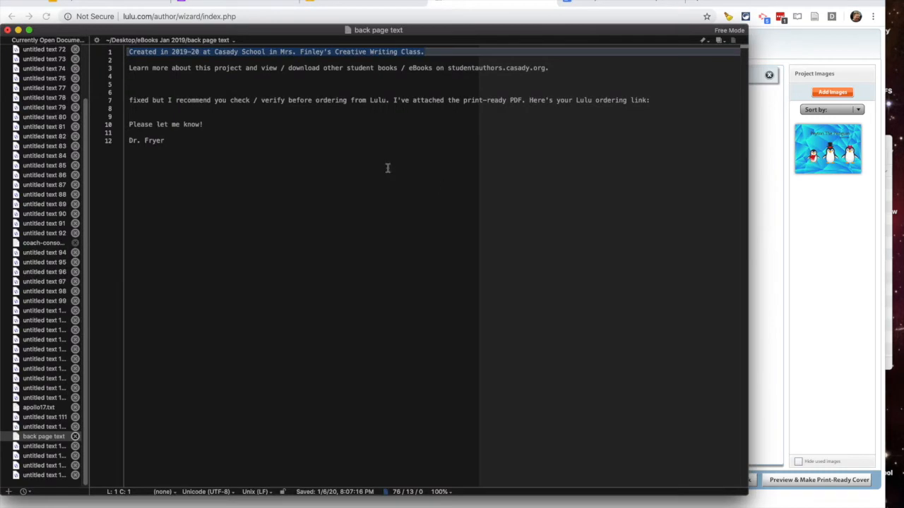
click(301, 133)
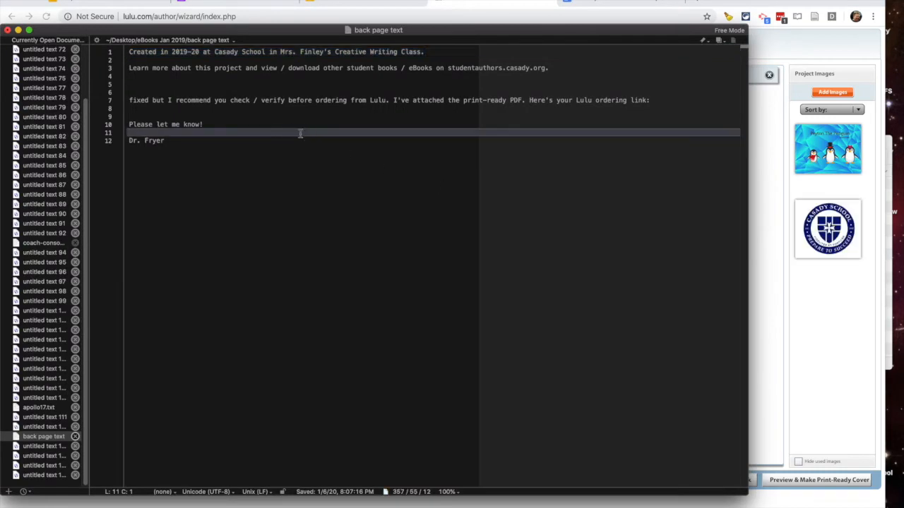
drag(556, 67, 116, 73)
key(super+c)
key(super+Tab)
click(226, 255)
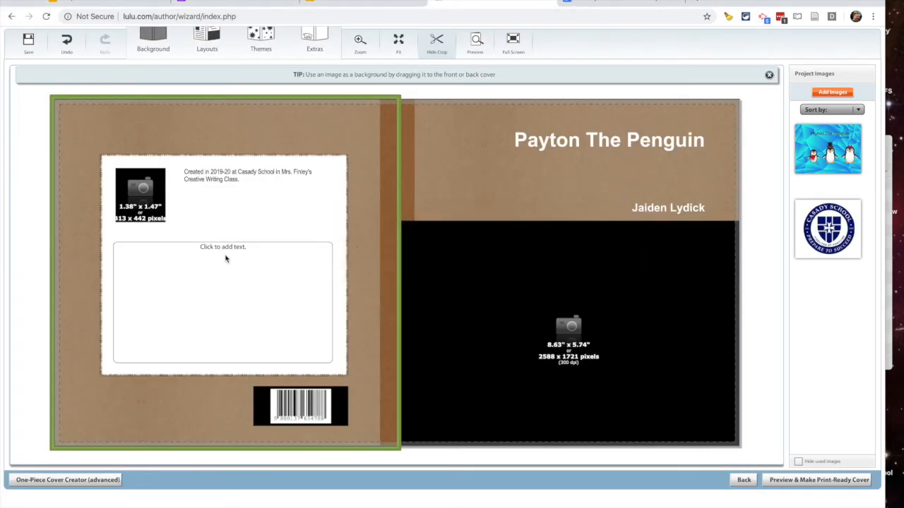
click(235, 198)
key(super+v)
key(super+a)
click(270, 120)
click(270, 121)
- Make studentauthors.casady.org bold and blue in the lower back-cover text
click(256, 176)
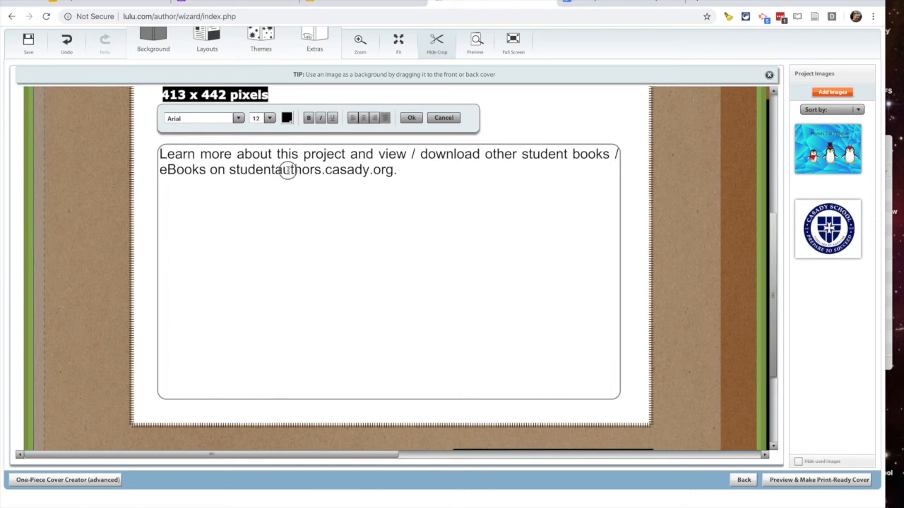
double_click(289, 170)
click(308, 118)
click(286, 118)
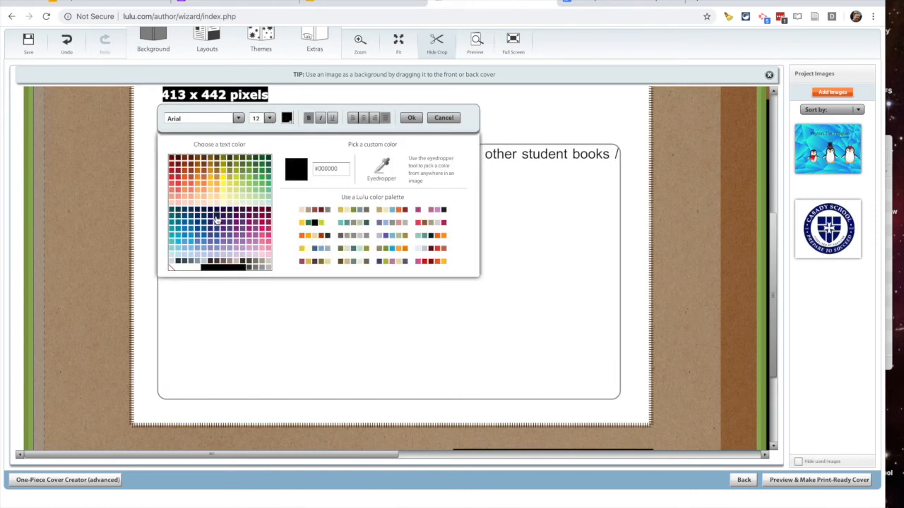
click(185, 222)
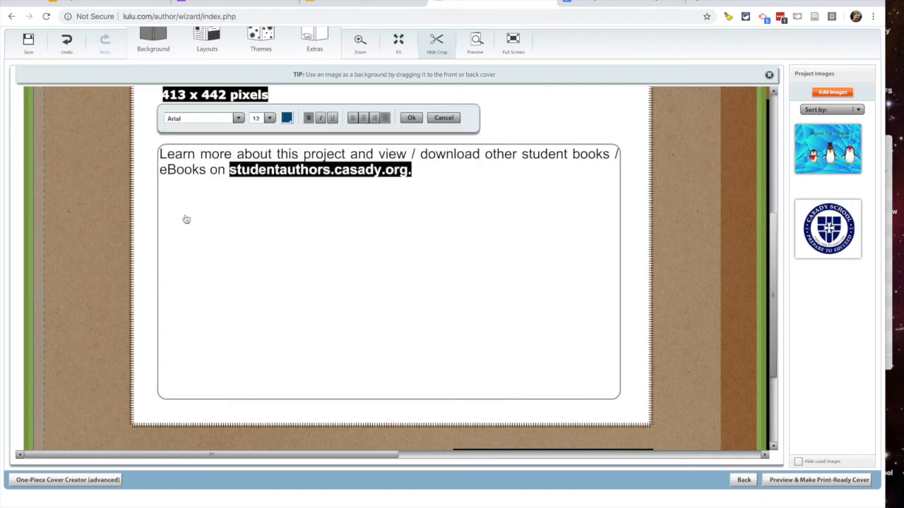
click(409, 120)
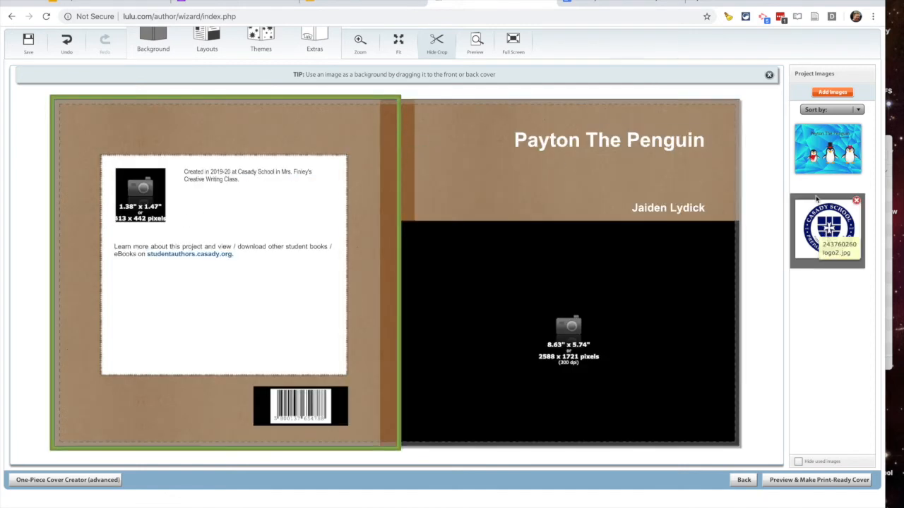
- Put penguin art on the front, the Casady logo on the back, retitle to Peyton, then preview
drag(819, 166, 656, 296)
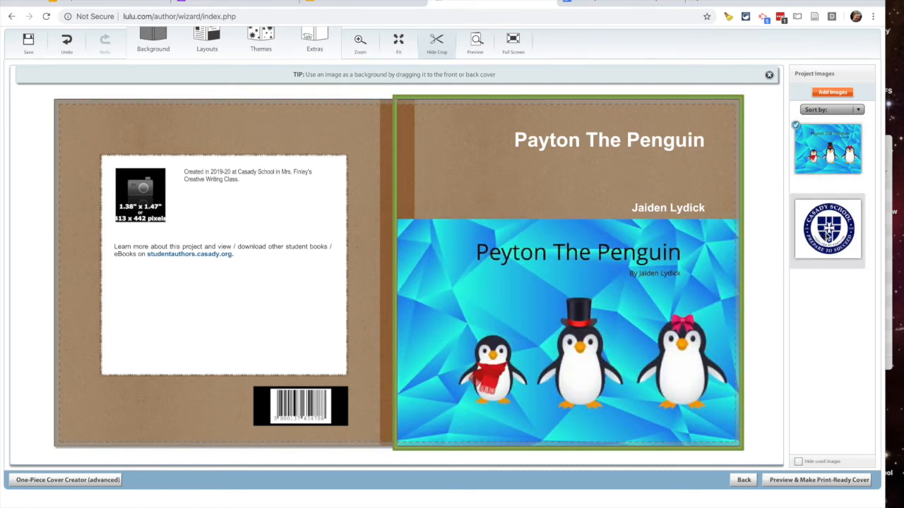
drag(828, 228, 136, 203)
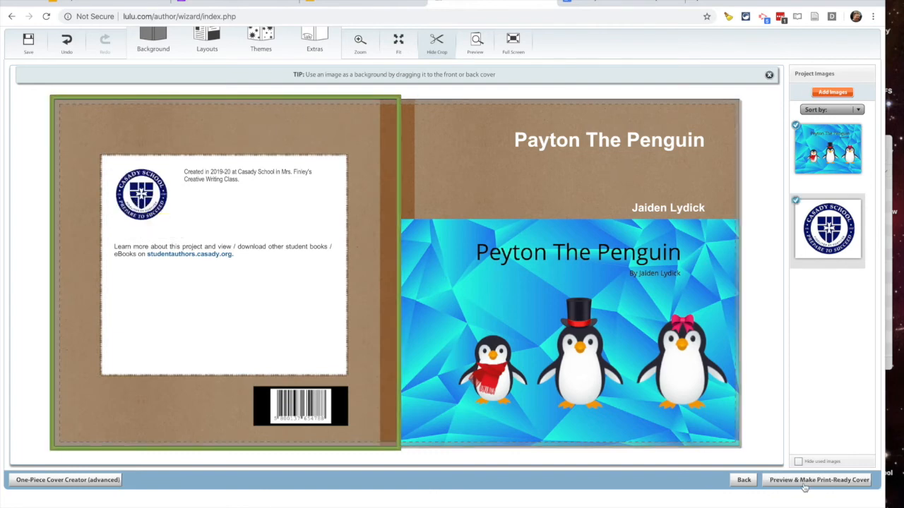
click(567, 145)
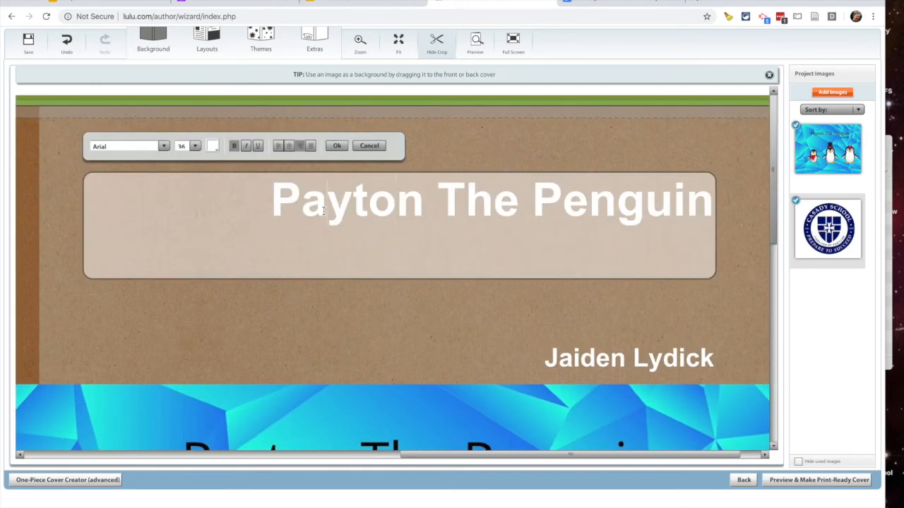
double_click(317, 208)
click(323, 207)
key(BackSpace)
text(e)
click(796, 483)
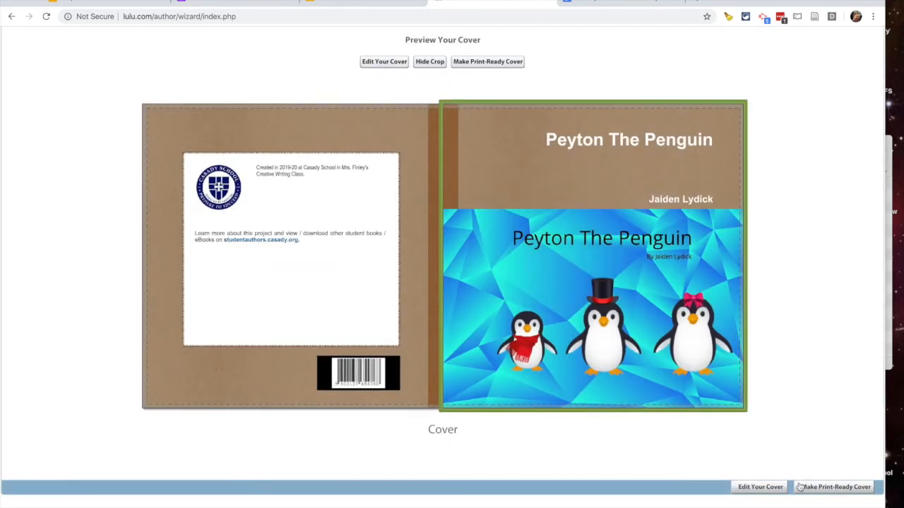
- Generate and confirm the print-ready cover, then save and continue to the Description step
click(813, 488)
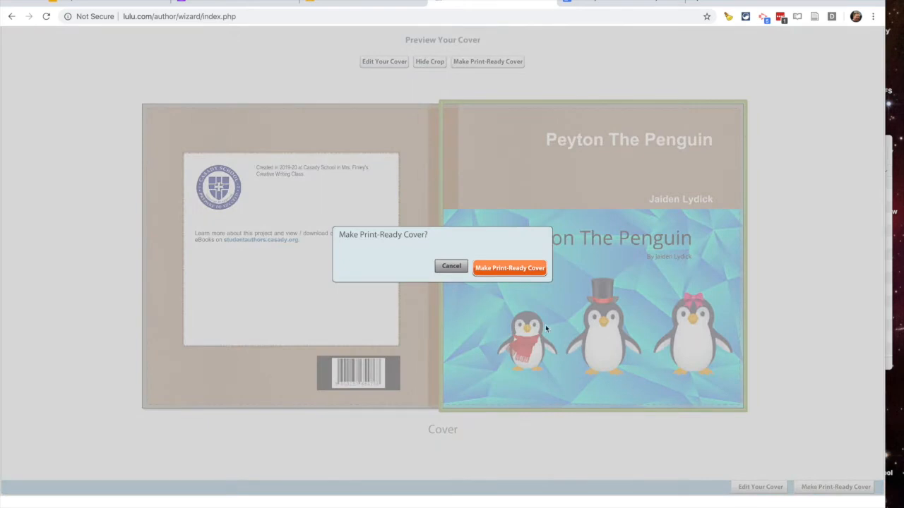
click(498, 268)
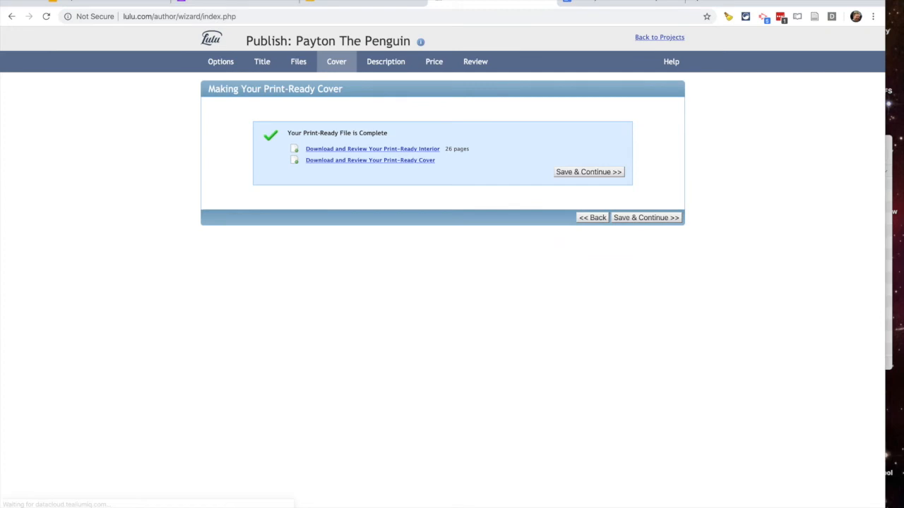
click(625, 217)
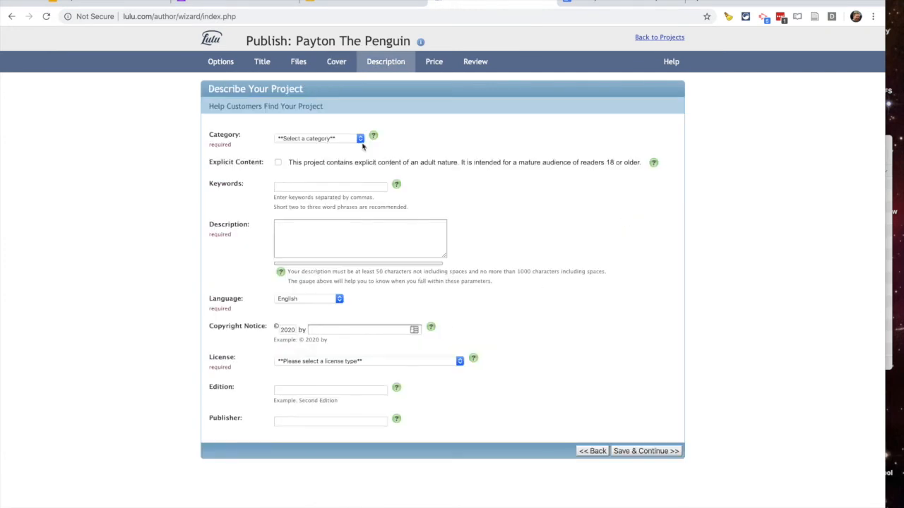
- Set the category to Children, ages 3–5 and 6–8, with keywords 'children,picture'
click(341, 139)
click(333, 175)
click(329, 175)
click(328, 183)
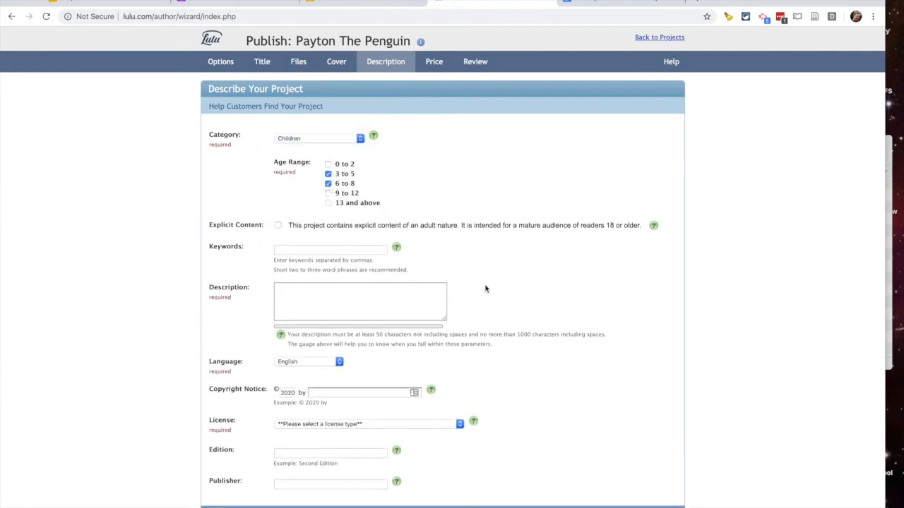
scroll(485, 288, down, 1)
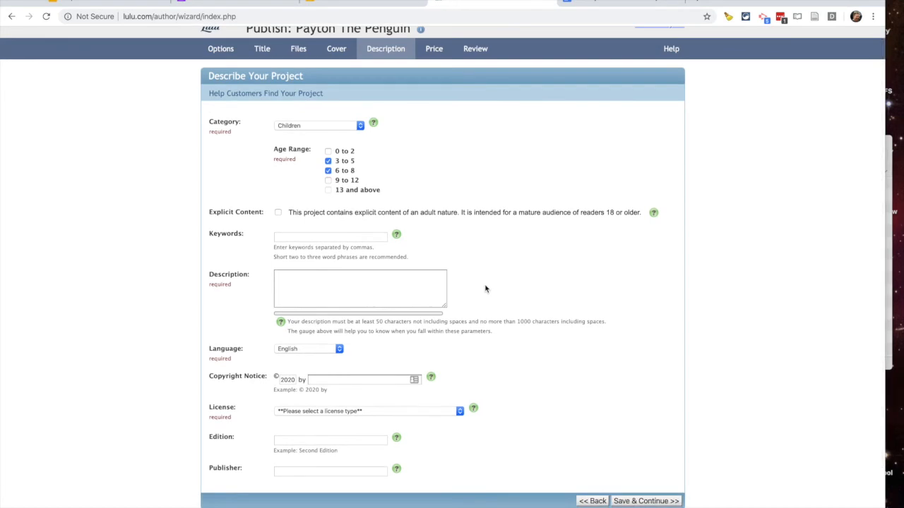
click(329, 238)
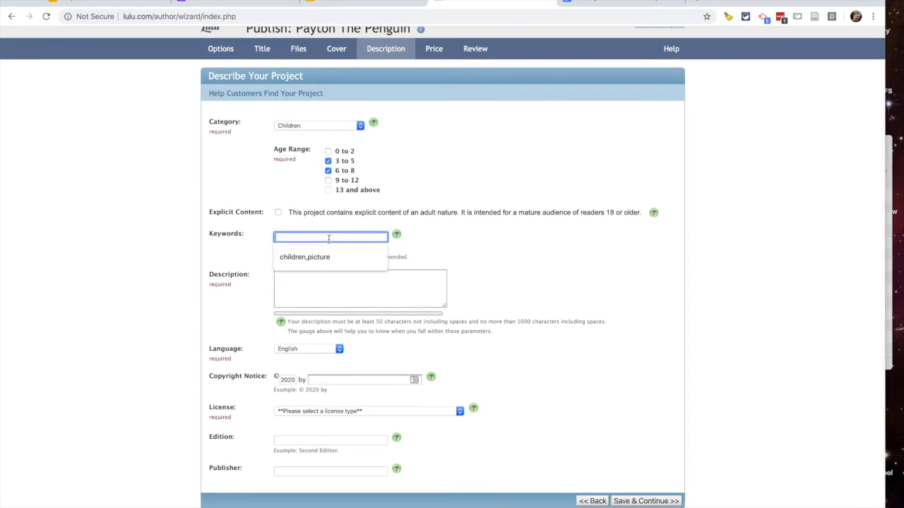
click(322, 257)
- Paste the first three lines of back-page text from BBEdit into the Description box
click(320, 281)
key(super+Tab)
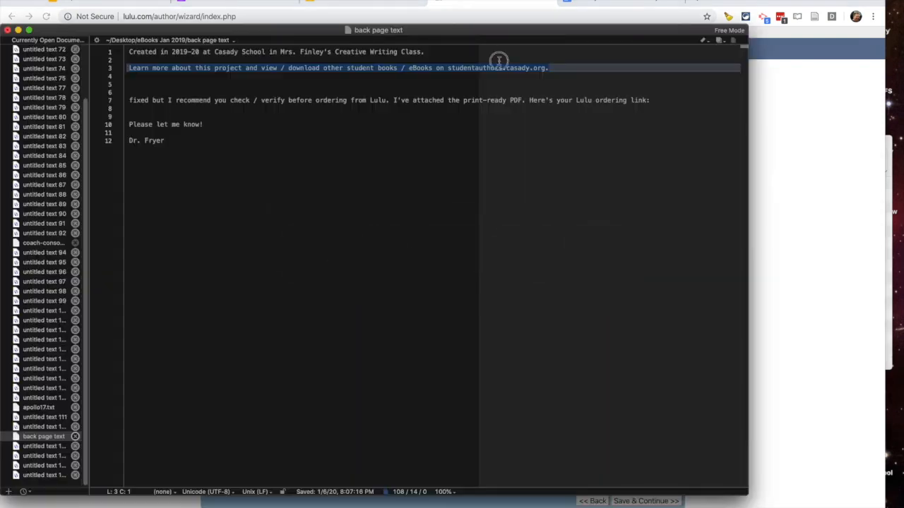
drag(555, 68, 182, 36)
key(super+c)
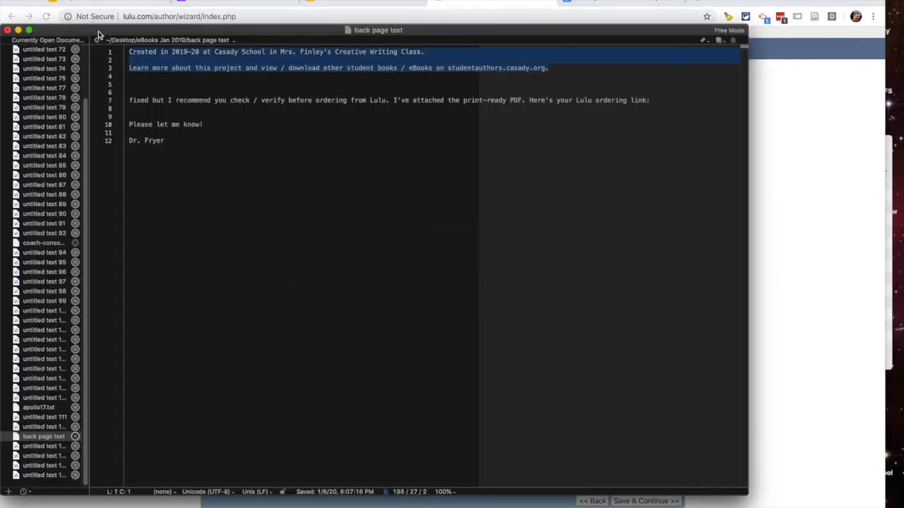
key(super+Tab)
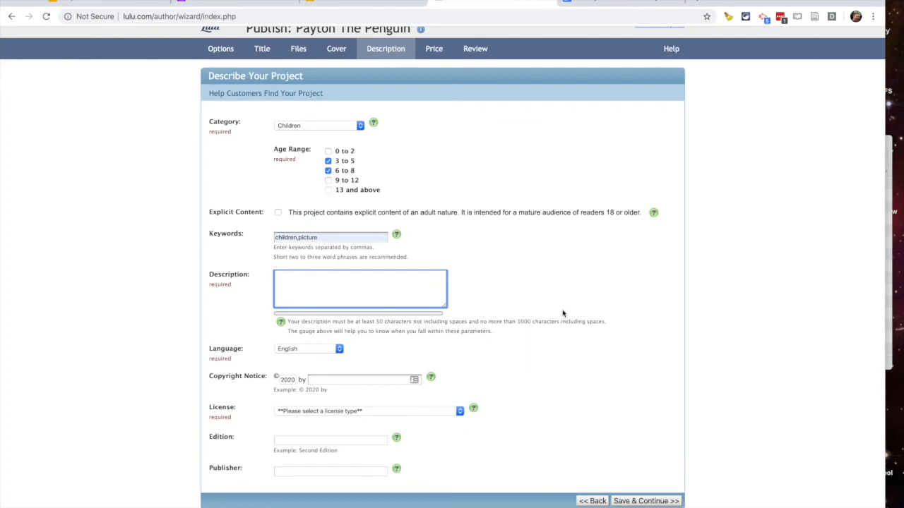
key(super+v)
scroll(583, 317, down, 2)
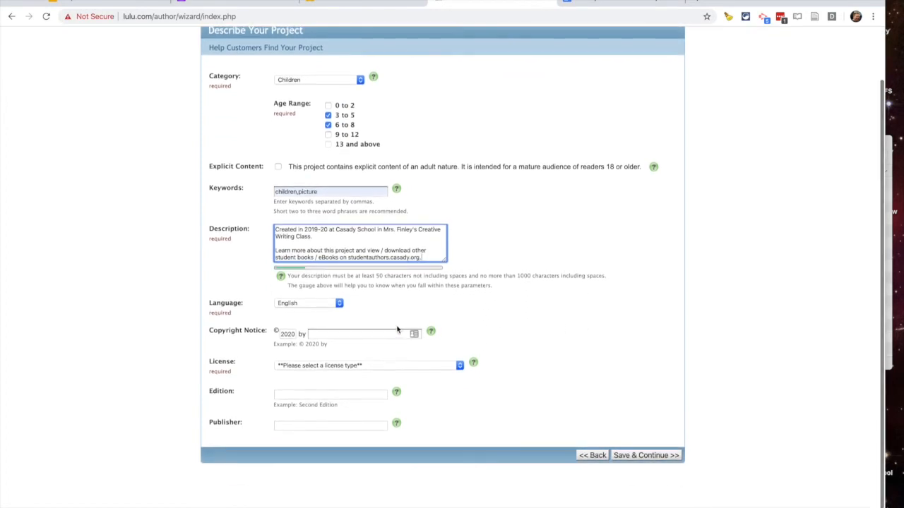
- Enter the copyright holder, Standard Copyright License, edition 1.0, publisher Casady School, and save
click(351, 333)
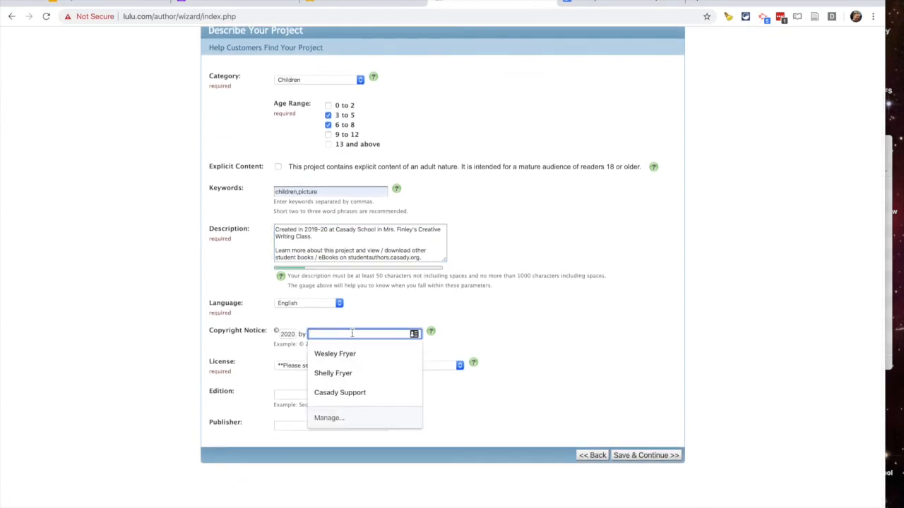
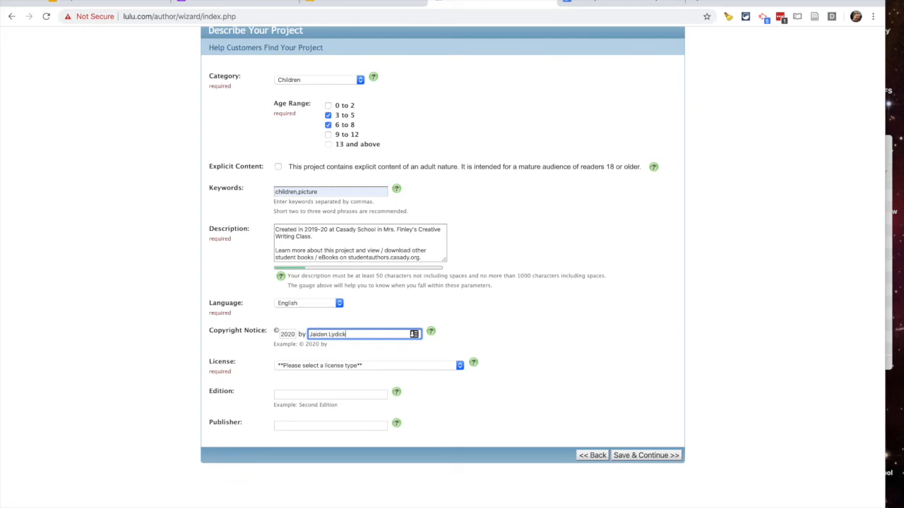
click(422, 365)
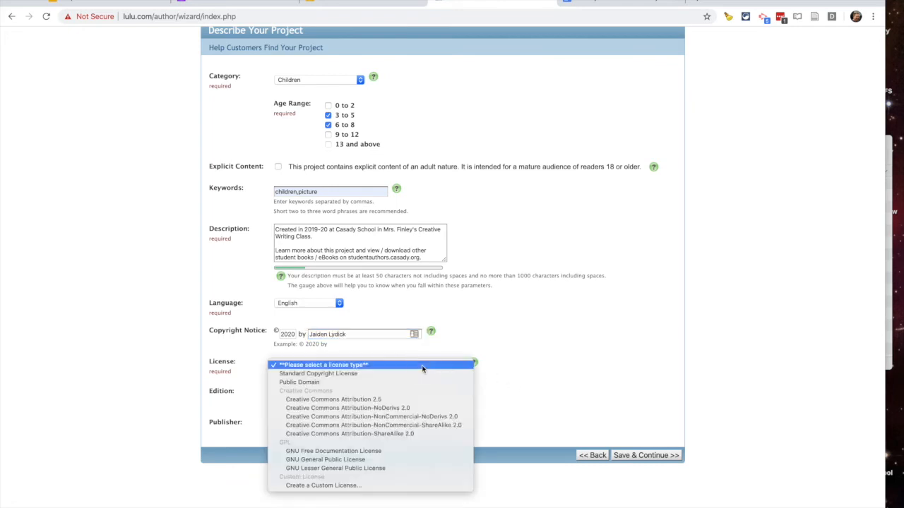
click(421, 373)
click(359, 395)
click(306, 416)
click(307, 427)
click(307, 445)
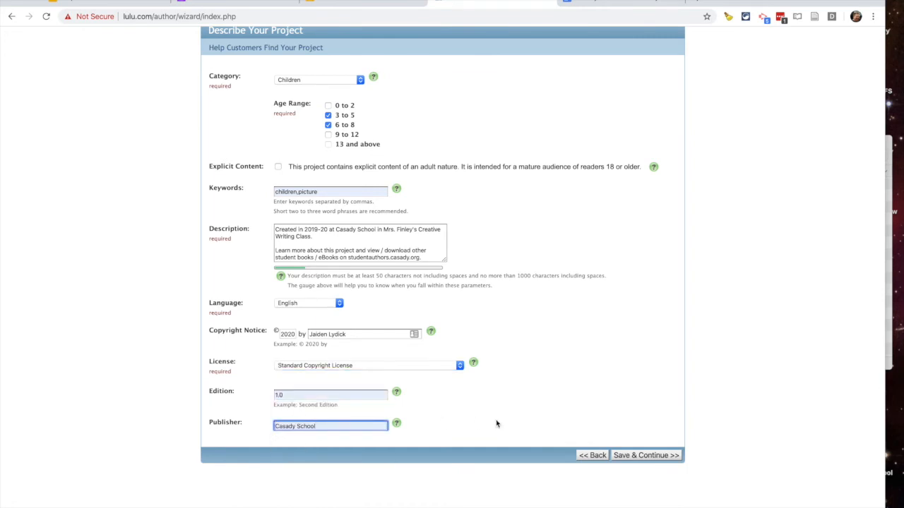
click(642, 456)
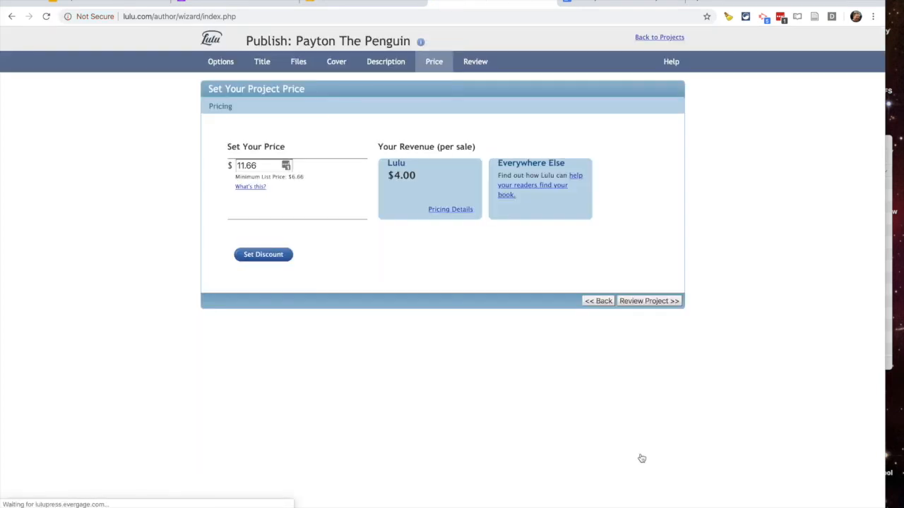
- Lower the book's price from $11.66 to $6.66
double_click(245, 166)
text(6.66)
click(423, 259)
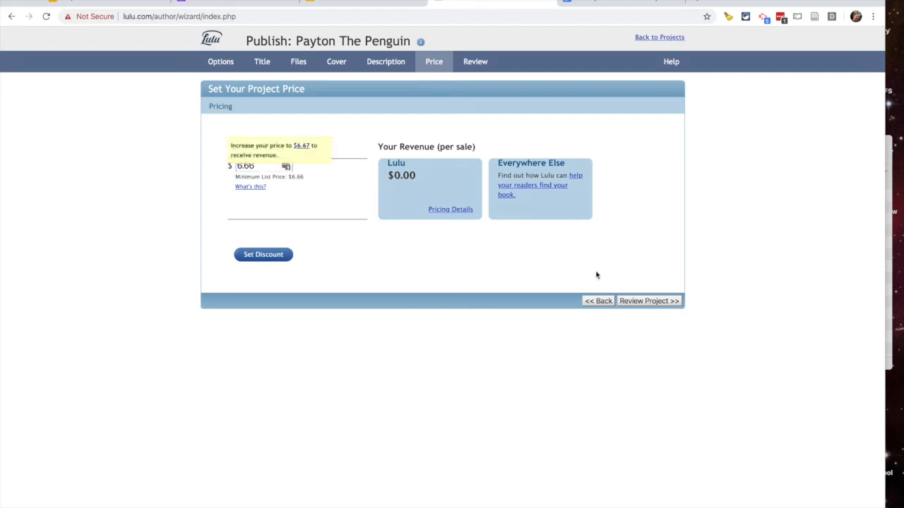
- Proceed to project review, skipping the payment contact details
click(636, 301)
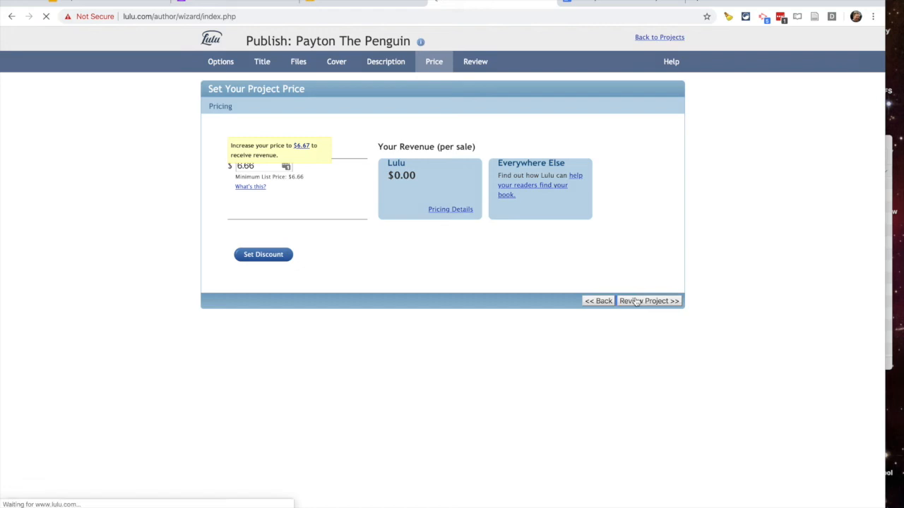
click(539, 182)
click(665, 259)
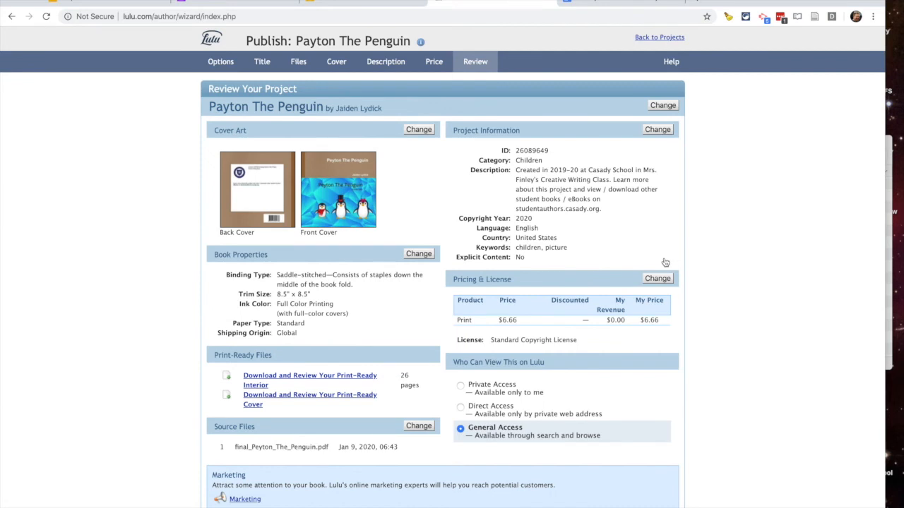
- Set Peyton The Penguin's access to Direct Access and save and finish publishing
click(662, 106)
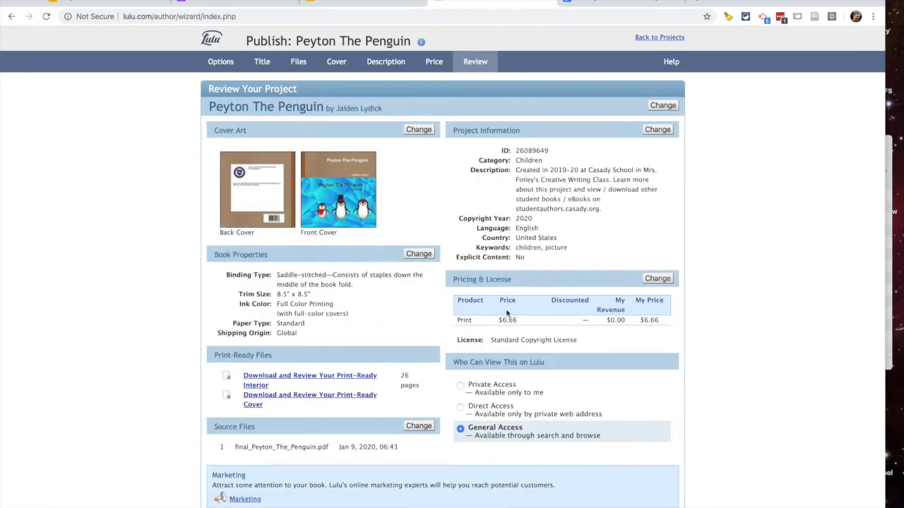
scroll(576, 385, down, 1)
click(460, 391)
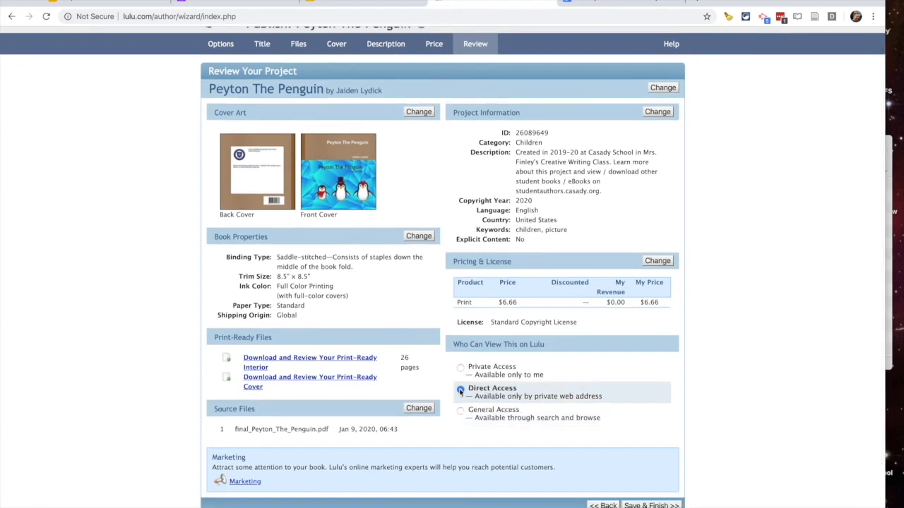
scroll(606, 409, down, 2)
click(636, 457)
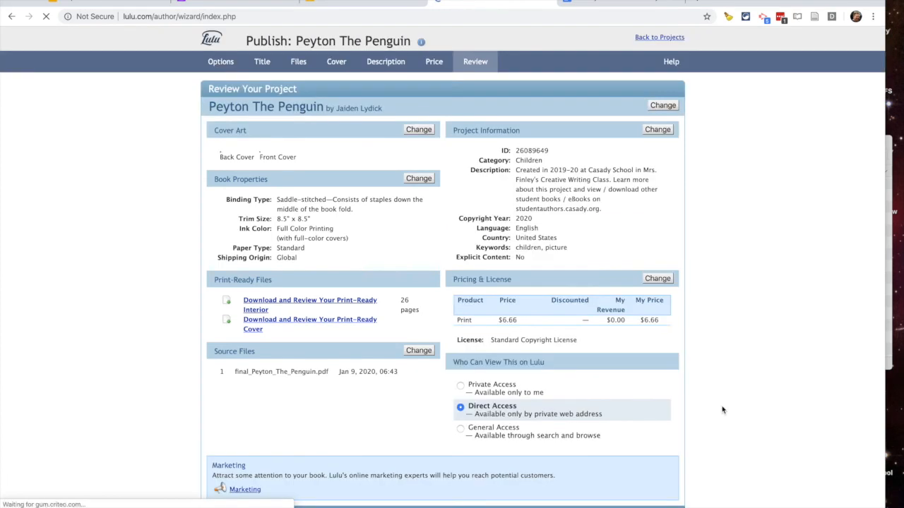
scroll(722, 410, down, 2)
click(637, 456)
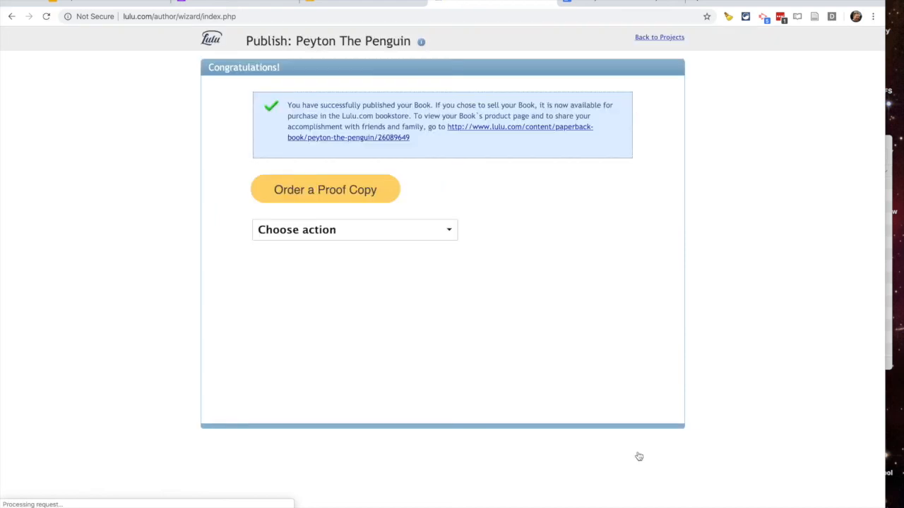
- Open the Peyton The Penguin product page in a new tab and select its URL
right_click(493, 130)
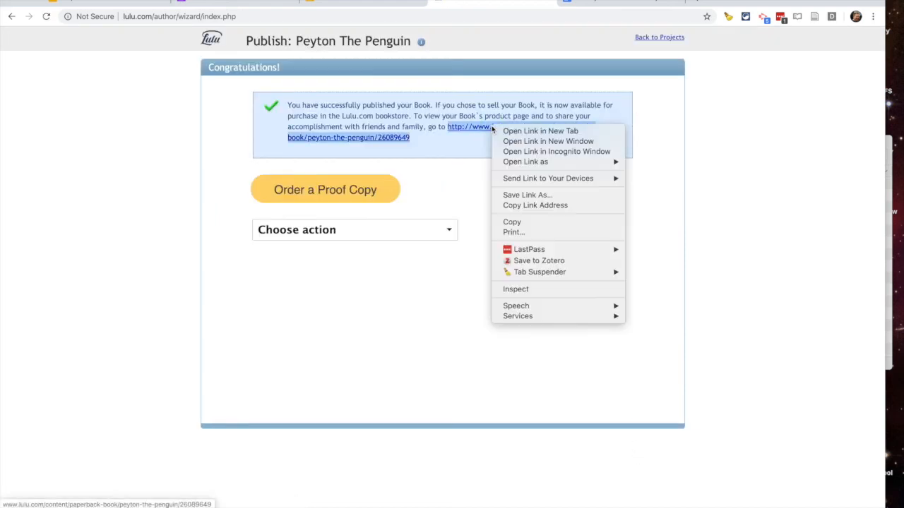
click(503, 133)
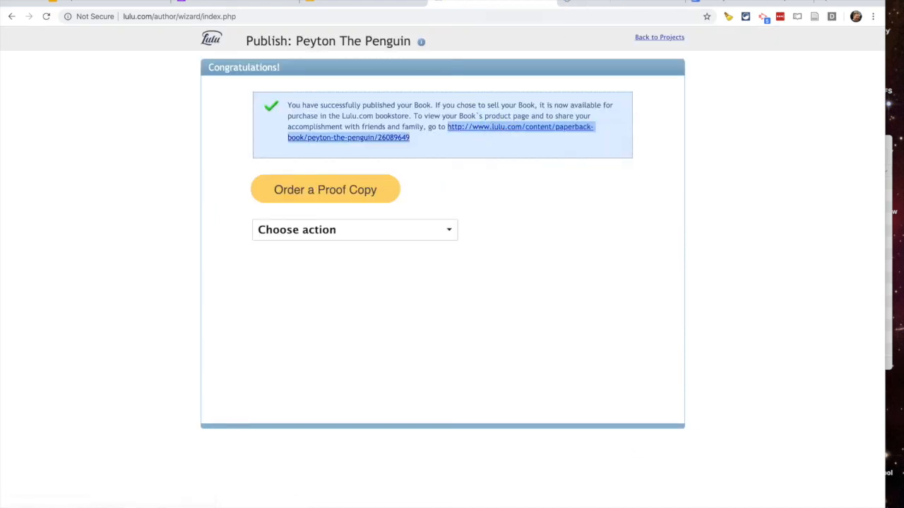
click(598, 3)
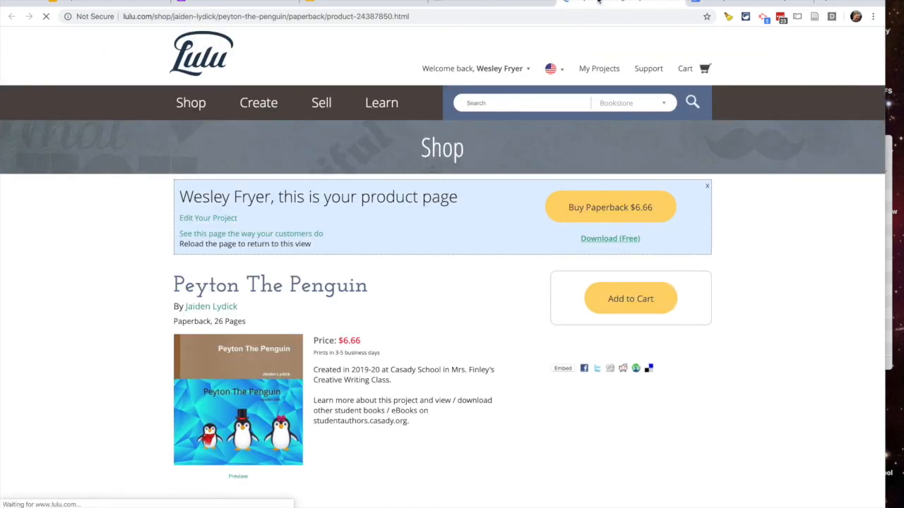
click(313, 10)
key(ctrl+c)
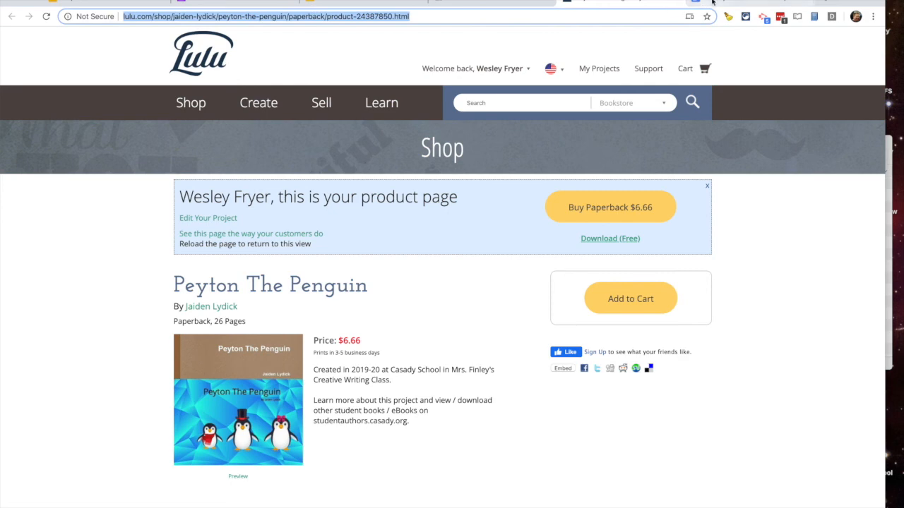
click(703, 4)
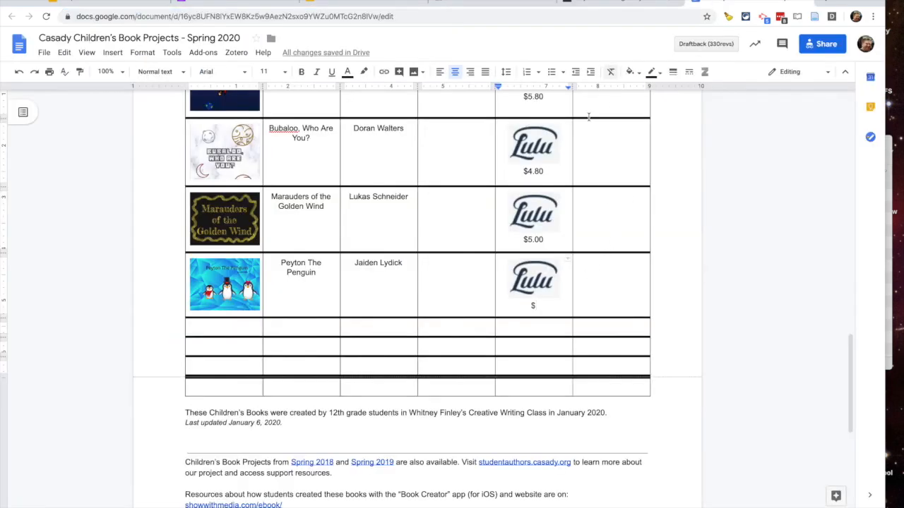
- Enter $6.66 as the price in the Peyton The Penguin row
text(^.66)
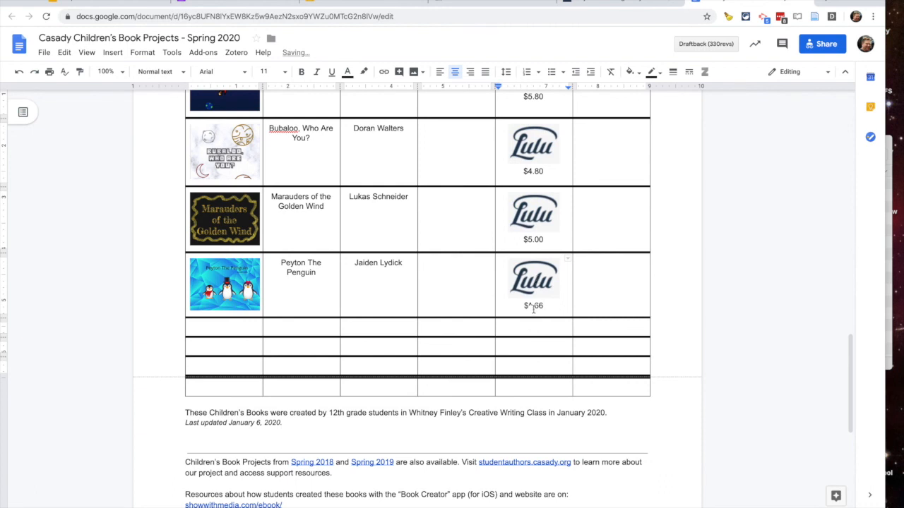
click(533, 307)
key(BackSpace)
text(6)
- Replace the Lulu logo's link with the new product page URL
click(538, 281)
click(655, 340)
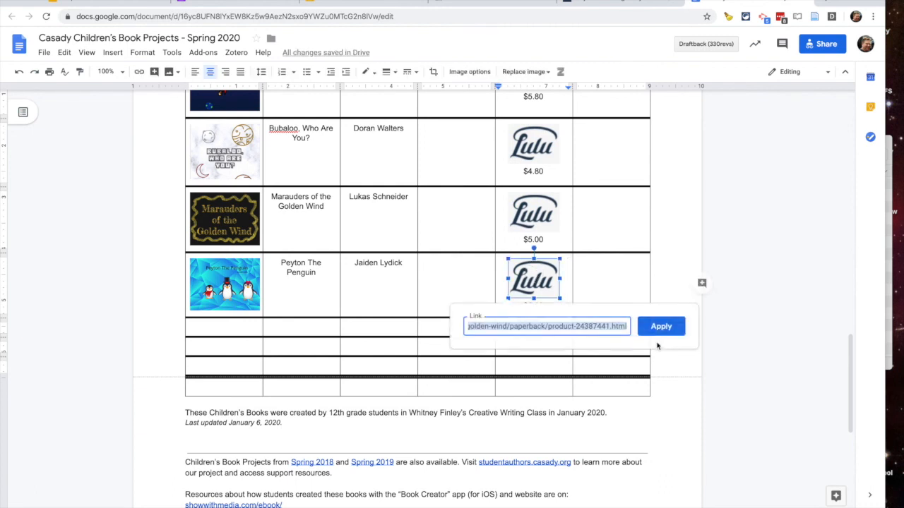
click(539, 326)
key(ctrl+a)
key(ctrl+v)
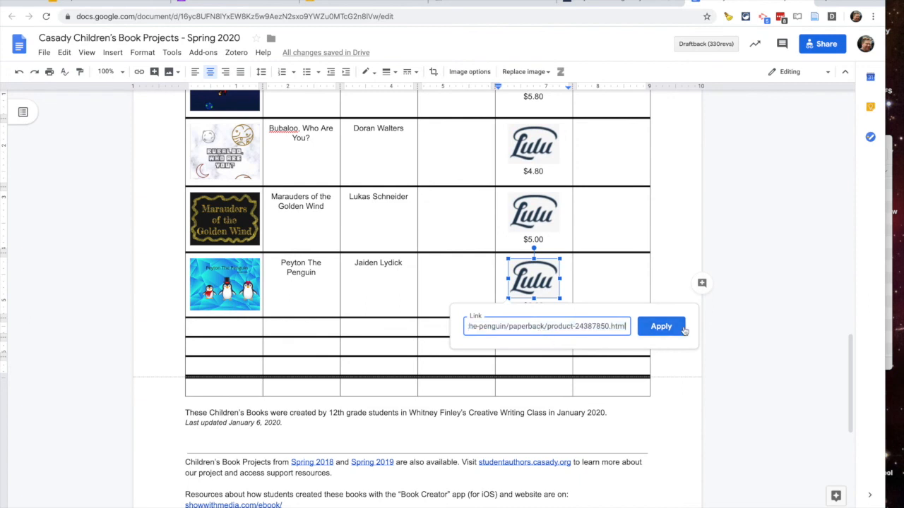
click(661, 326)
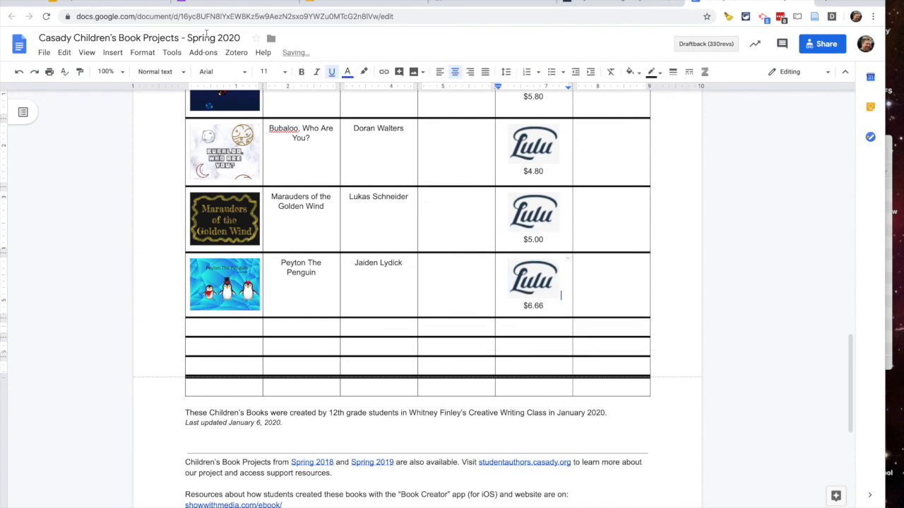
click(207, 4)
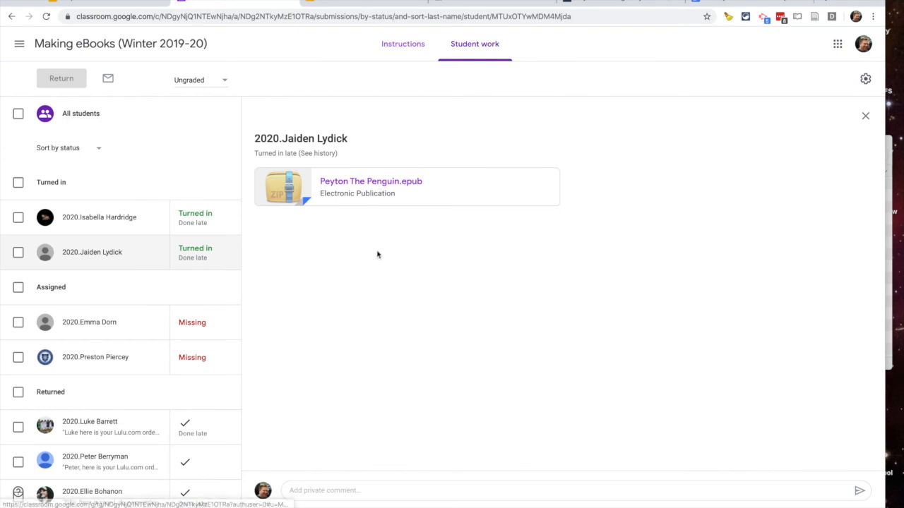
- Post a private comment to the student: 'Here is your Lulu ordering link:' plus the link
click(344, 4)
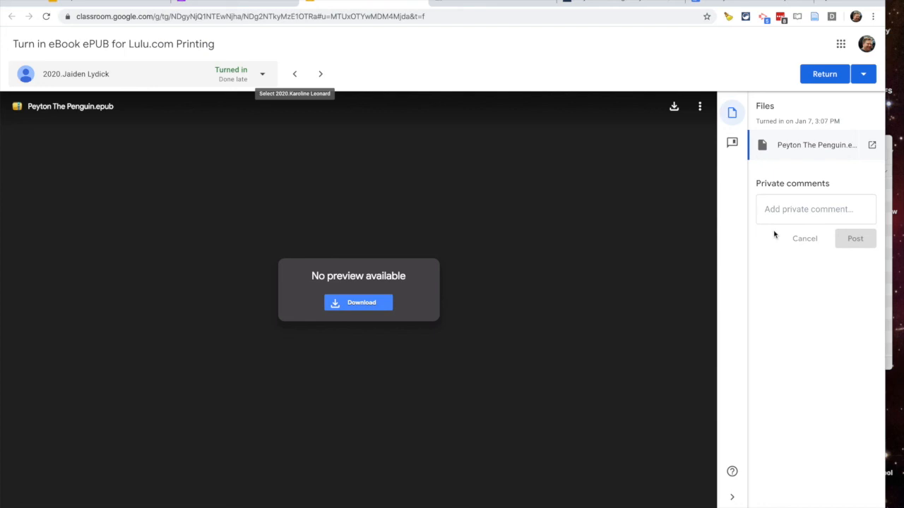
click(779, 209)
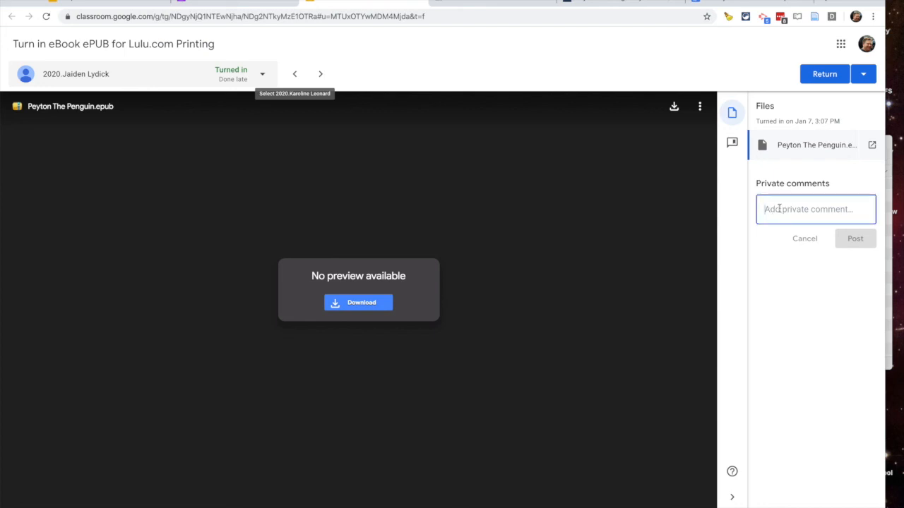
text(Jaiden: Here is your Lulu ordering link:)
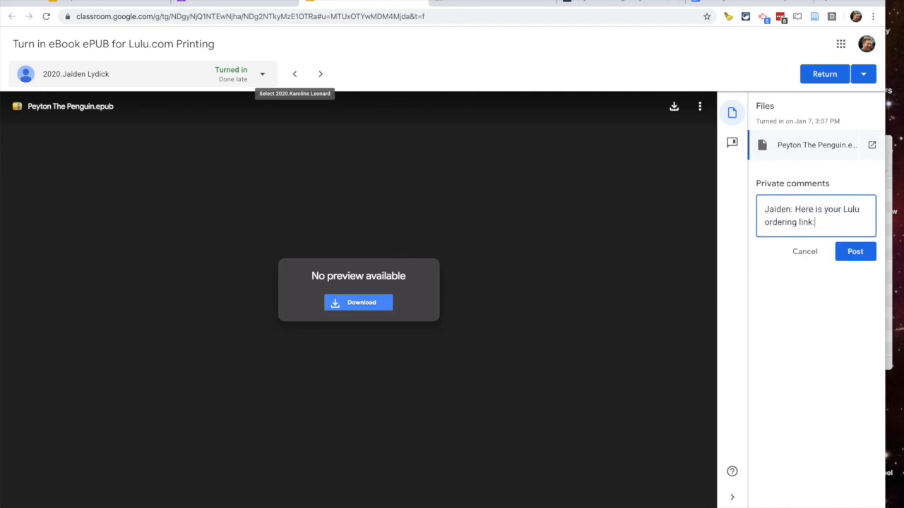
key(ctrl+v)
click(854, 304)
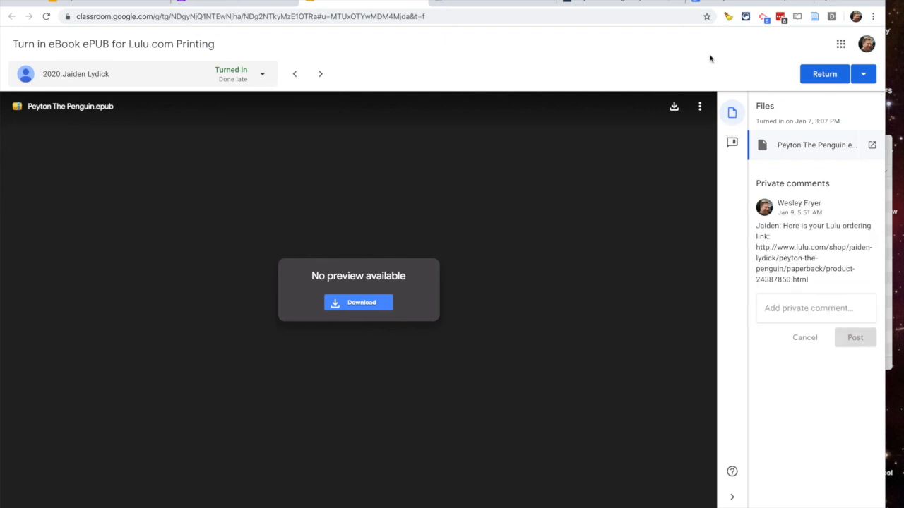
- Return the submitted work to the student and confirm
click(819, 75)
click(535, 311)
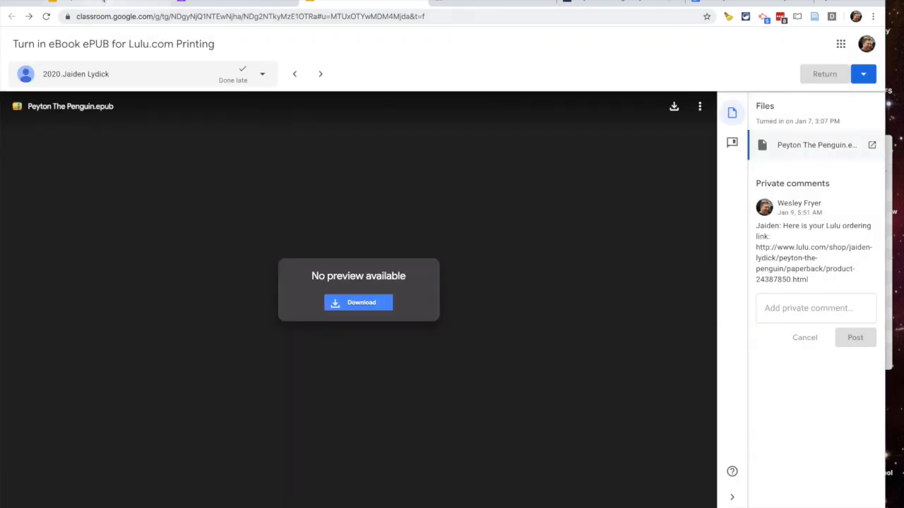
click(103, 2)
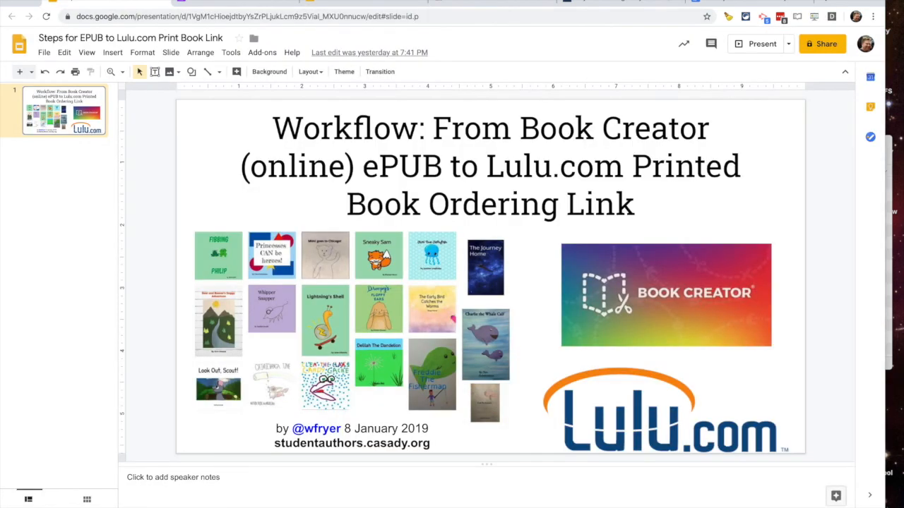